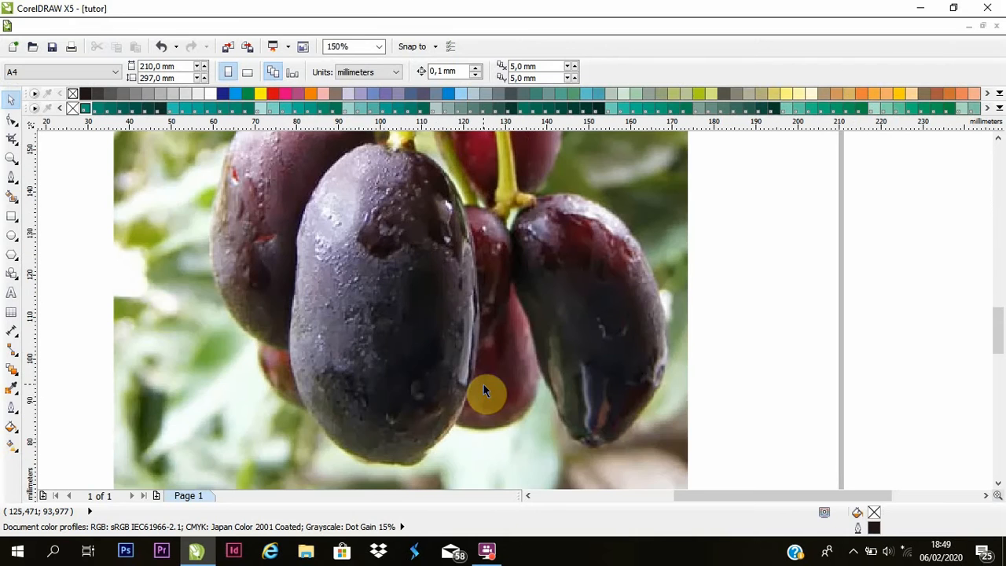
Apply the Posterize effect to the juwet.jpg fruit photo with a level of 7
left_click(360, 290)
scroll(360, 291, "down", 4)
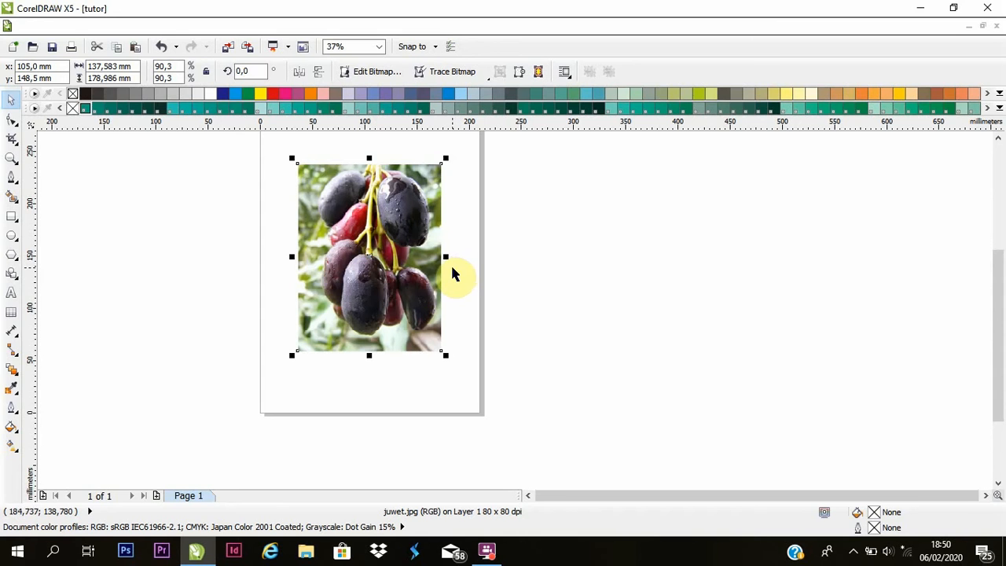
scroll(365, 192, "up", 1)
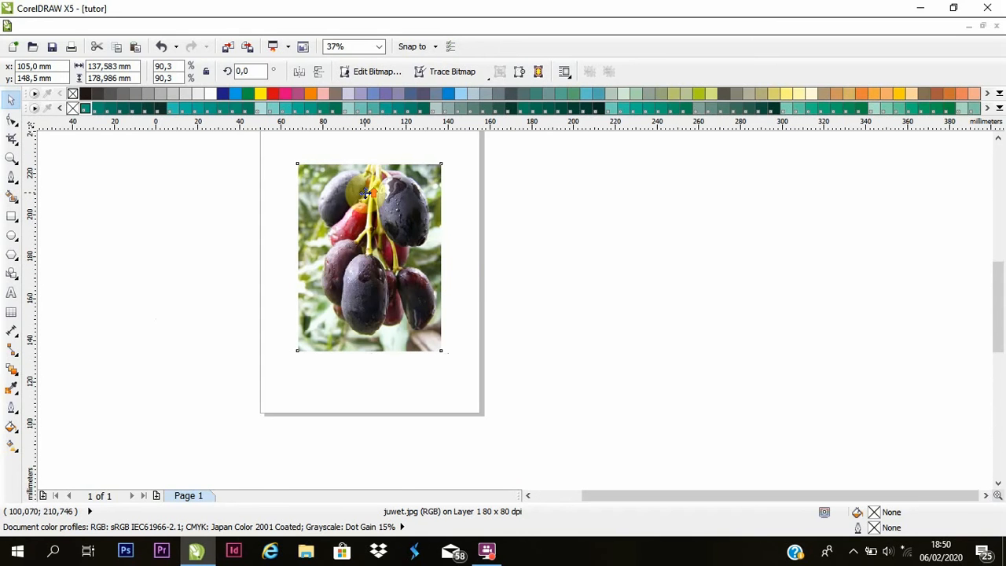
scroll(332, 424, "up", 1)
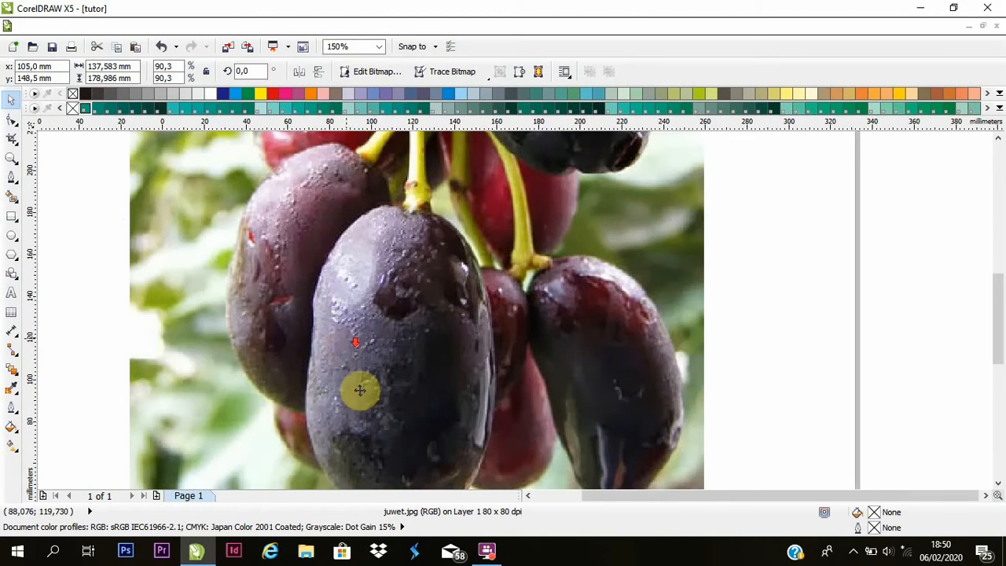
scroll(359, 403, "up", 1)
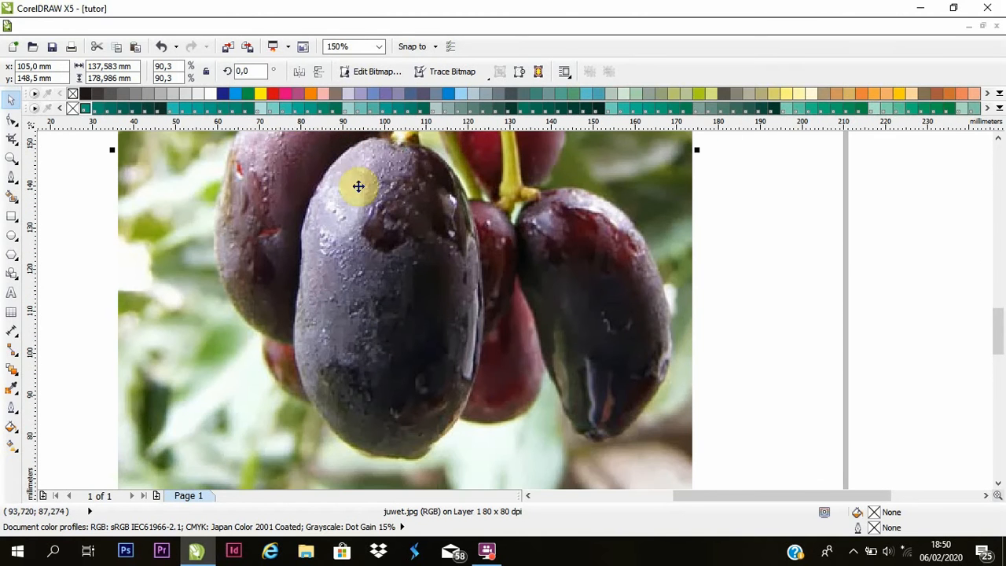
left_click(209, 27)
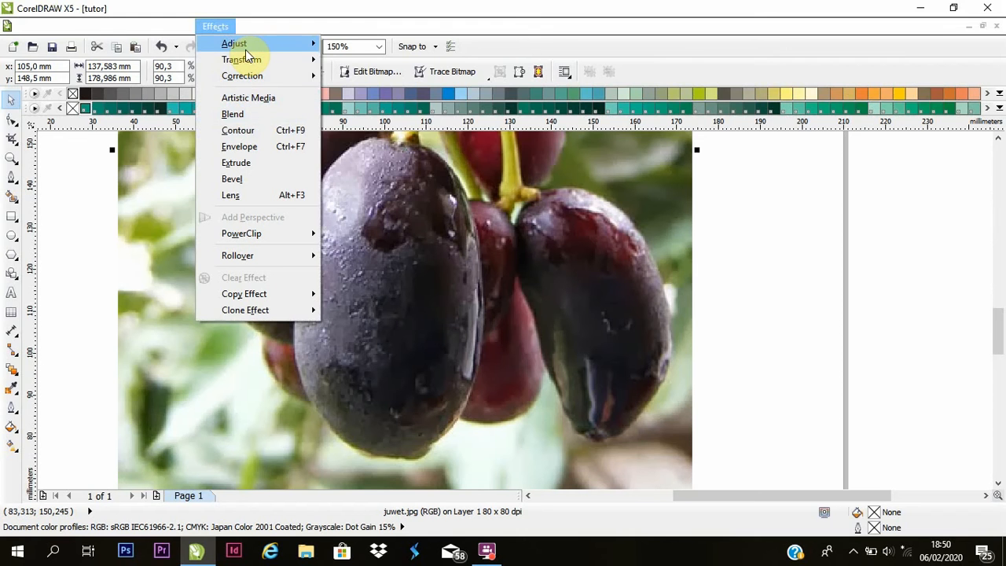
mouse_move(248, 57)
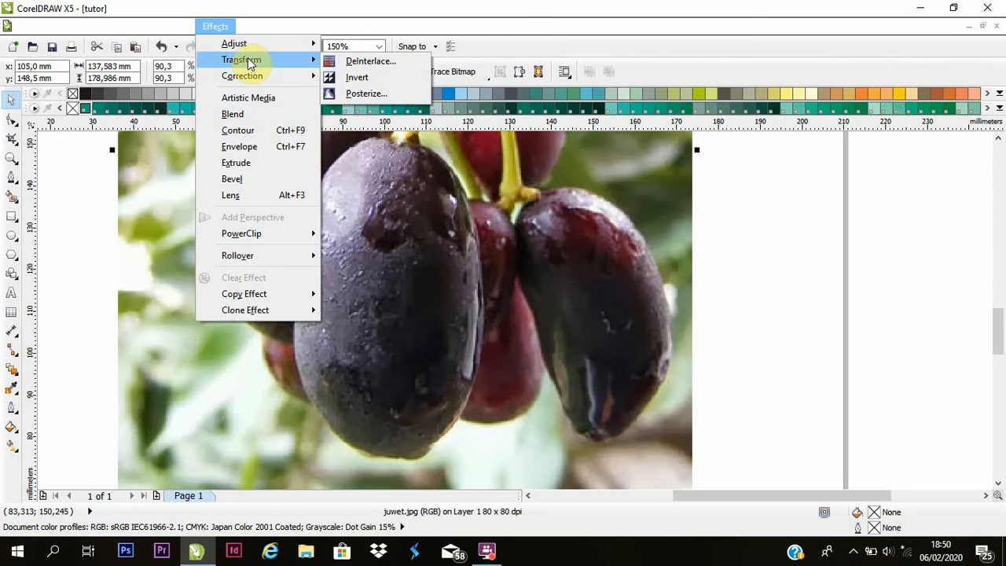
left_click(363, 94)
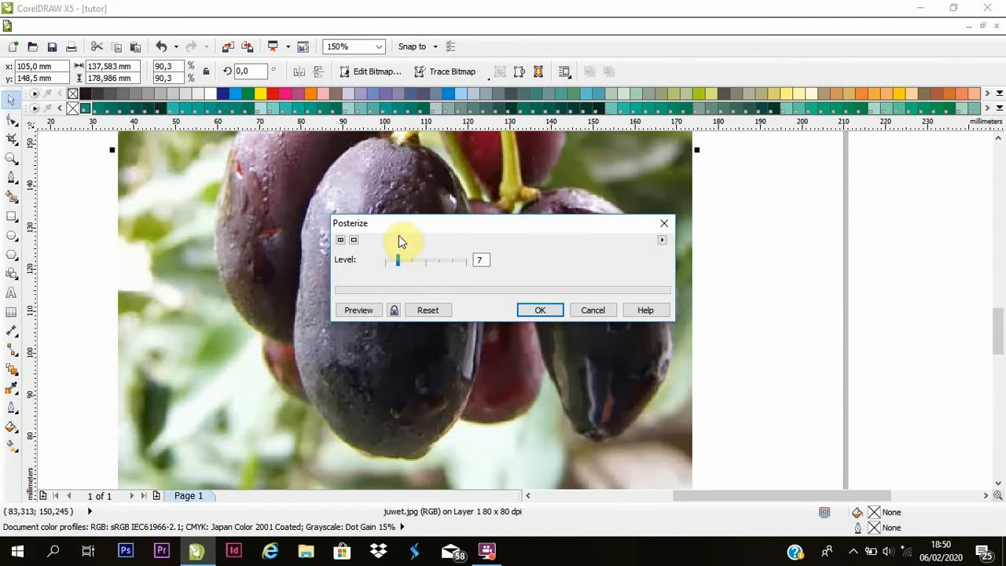
left_click_drag(448, 225, 653, 195)
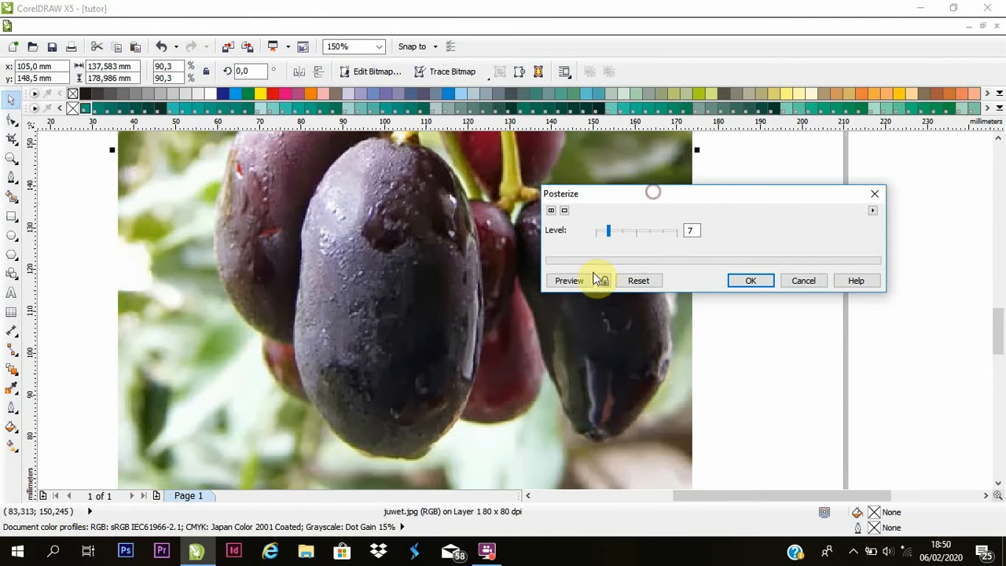
left_click(564, 284)
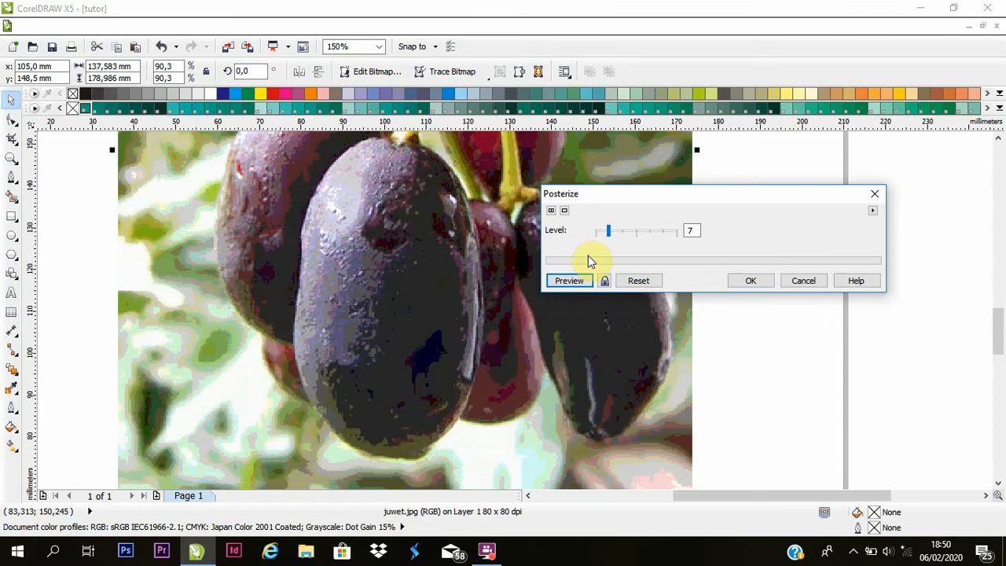
left_click(746, 283)
scroll(521, 370, "down", 2)
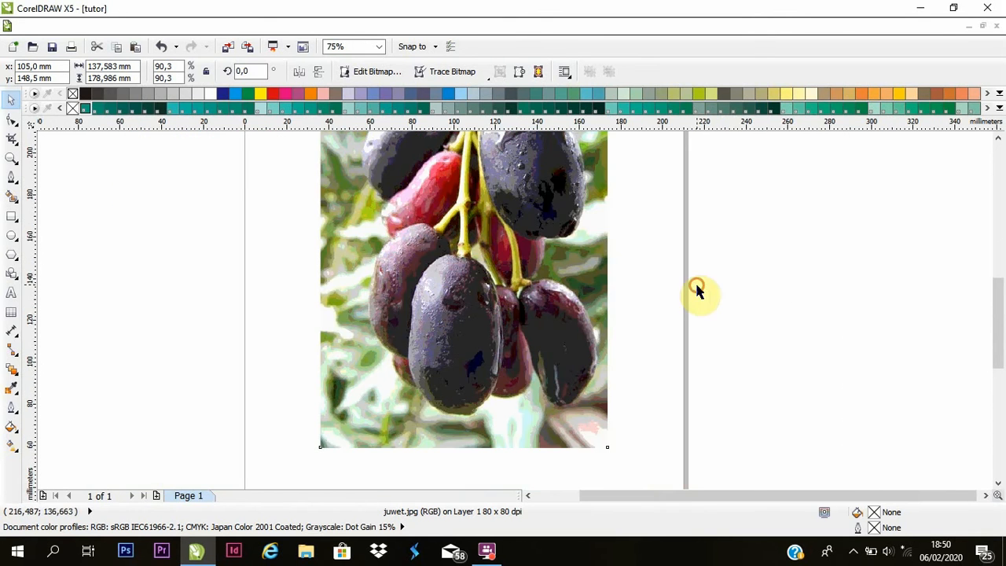
Trace the front grape's silhouette with the Pen tool as a closed curved outline about 45 mm wide and 77 mm high
left_click(697, 291)
scroll(429, 402, "up", 2)
left_click(16, 177)
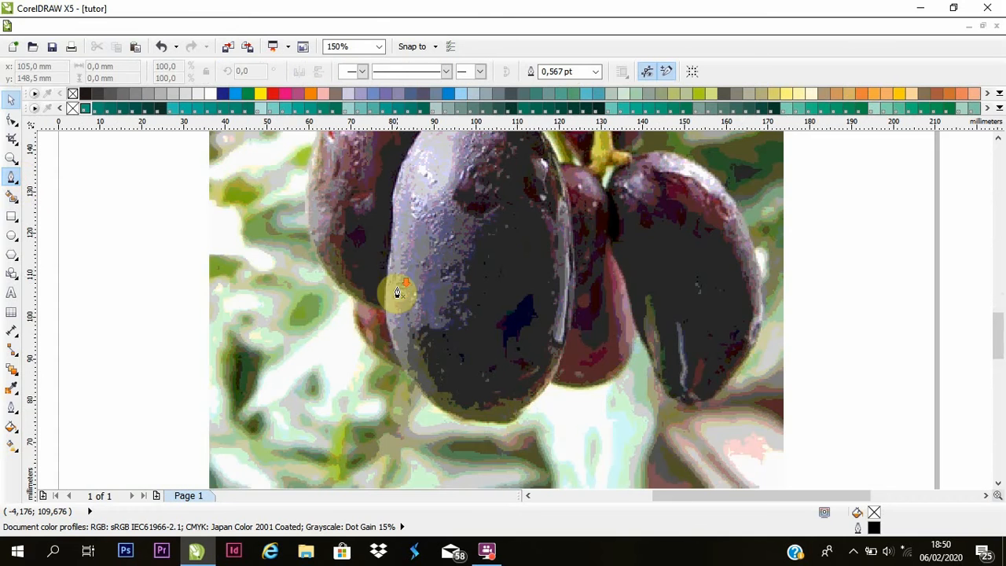
scroll(417, 252, "down", 2)
scroll(440, 206, "up", 2)
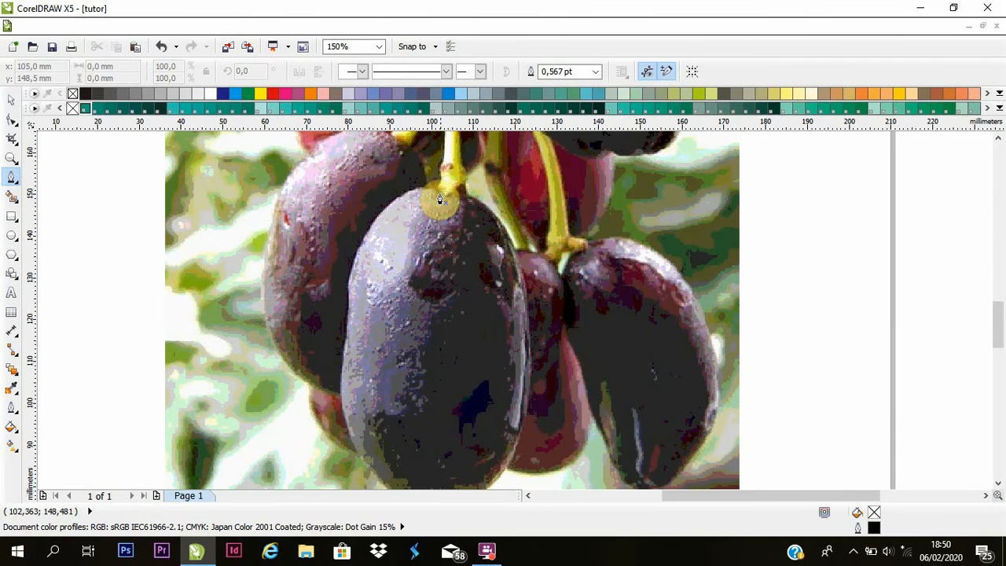
left_click(438, 196)
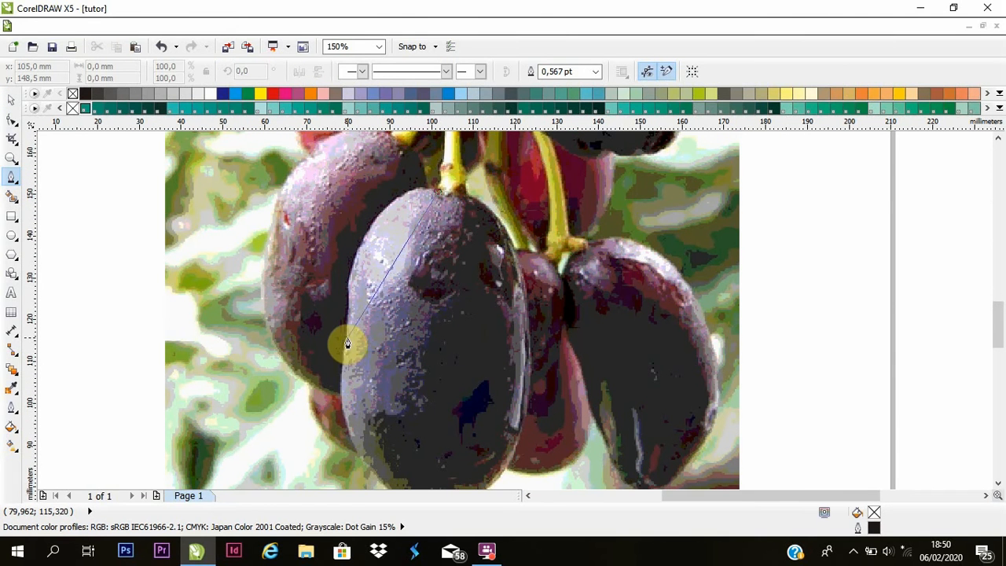
left_click_drag(347, 343, 355, 458)
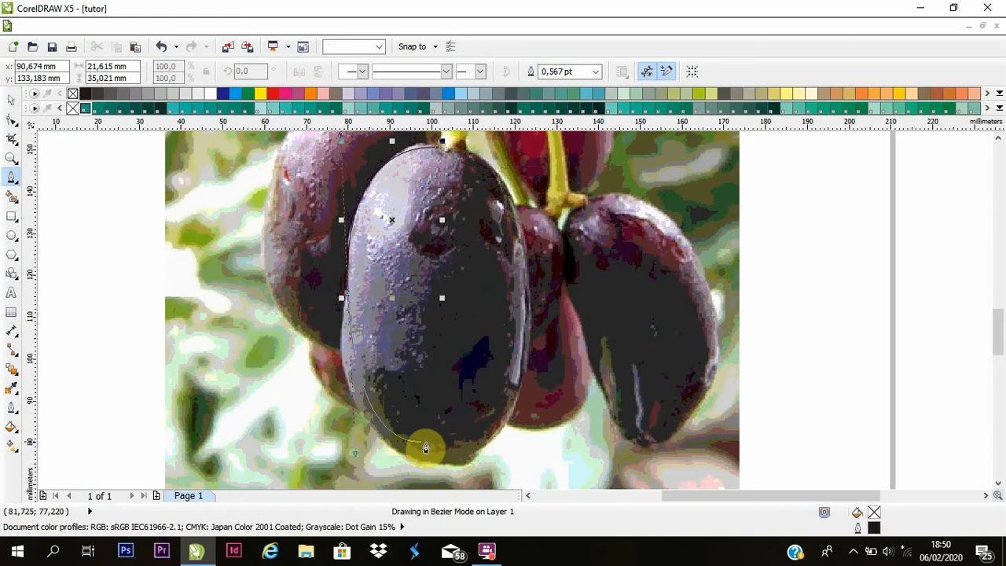
key("ctrl+z")
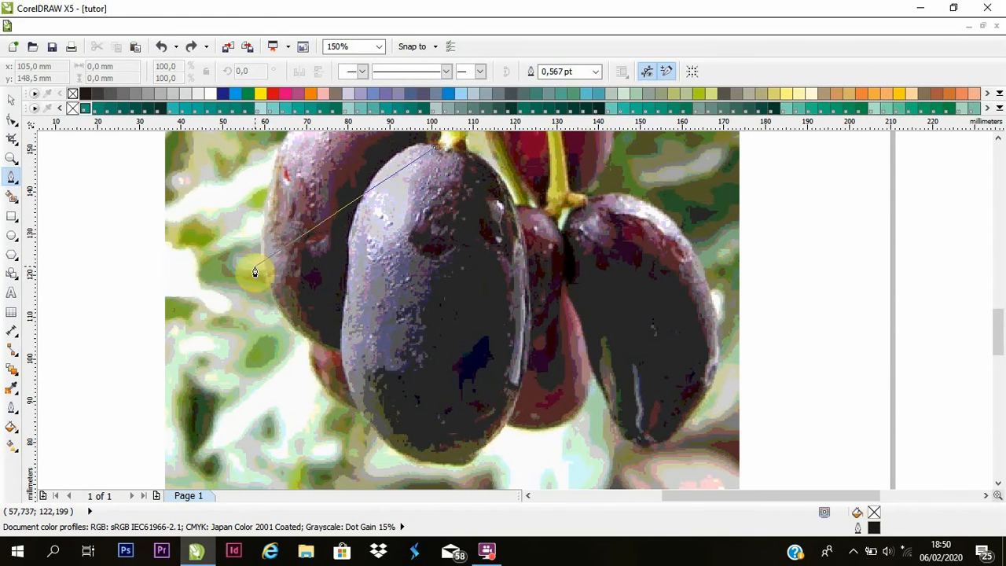
left_click_drag(344, 243, 329, 353)
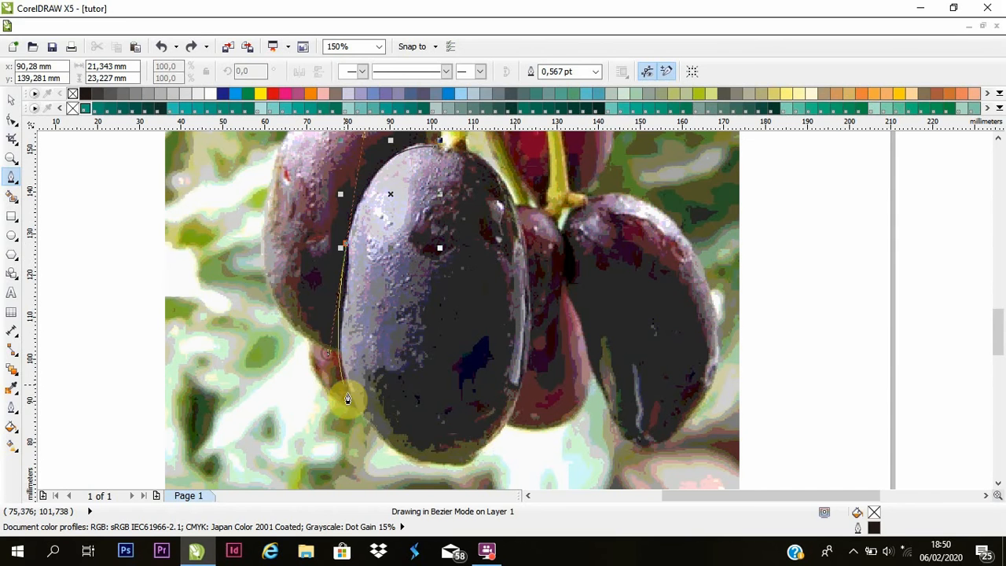
left_click(354, 406)
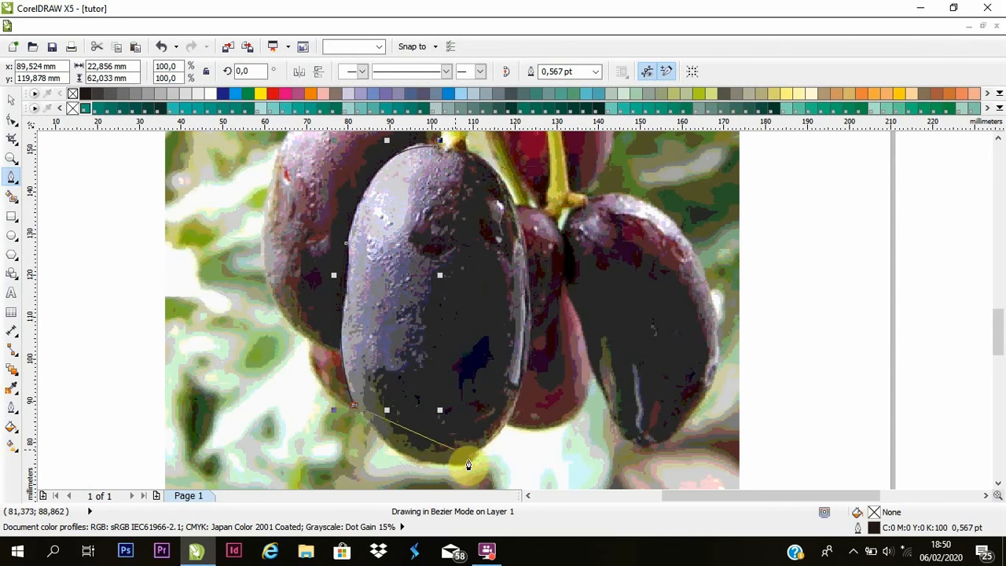
mouse_move(477, 455)
left_mouse_down()
mouse_move(558, 431)
mouse_move(558, 421)
left_mouse_up()
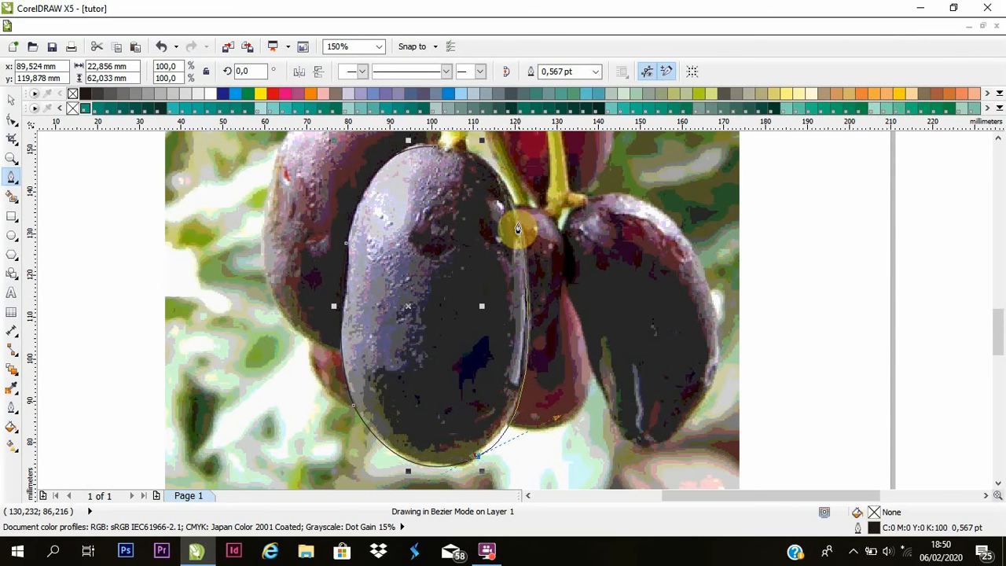
mouse_move(518, 210)
left_mouse_down()
mouse_move(433, 136)
mouse_move(473, 139)
mouse_move(485, 167)
left_mouse_up()
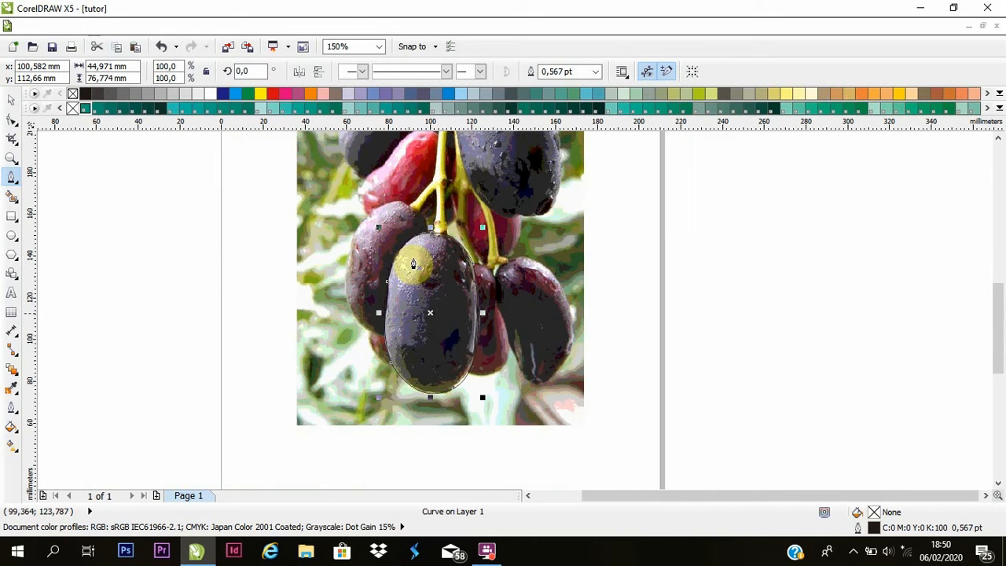
Colour the traced grape silhouette's outline yellow and deselect it
scroll(427, 276, "down", 1)
left_click(12, 101)
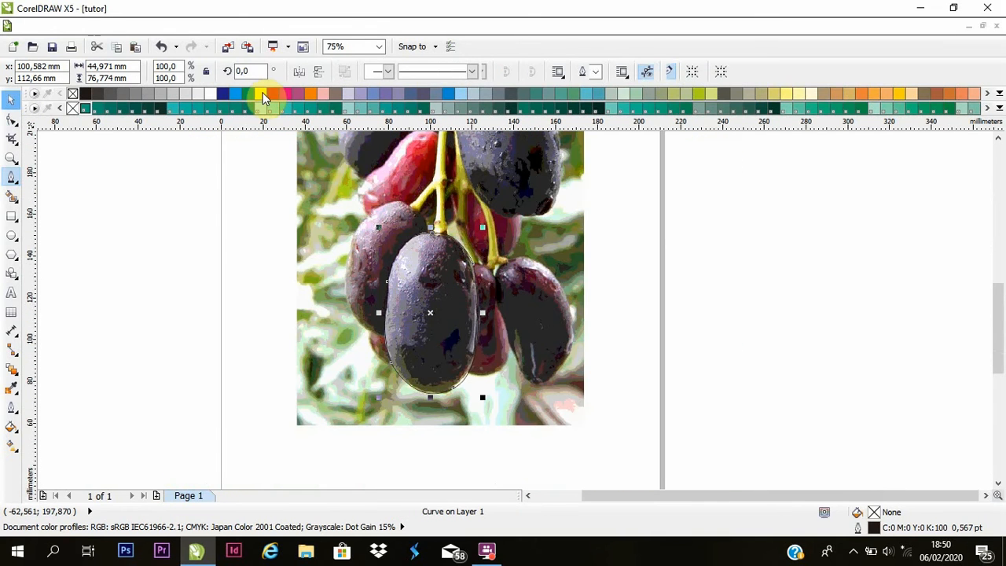
right_click(263, 94)
left_click(718, 224)
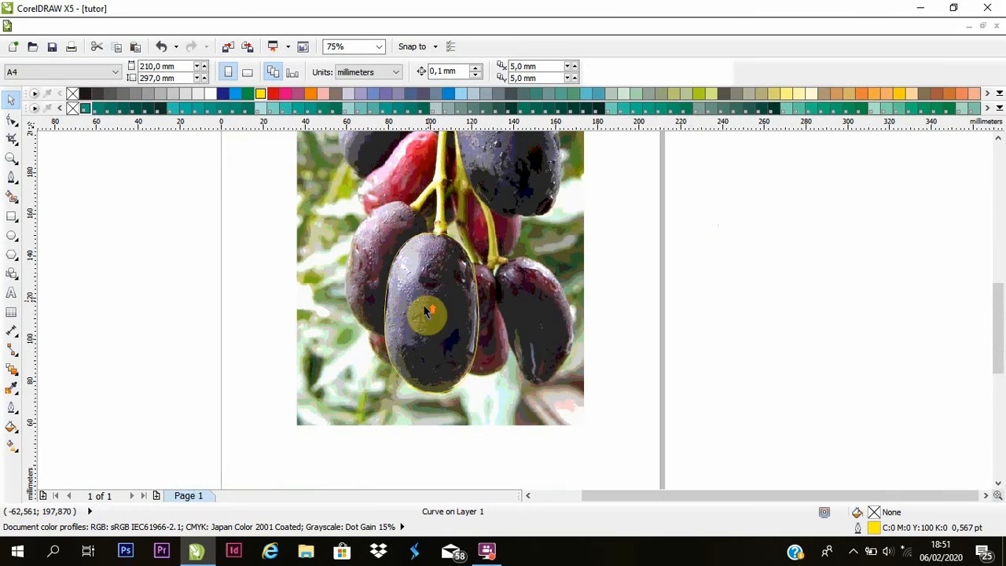
Set yellow as the default outline colour for new graphic objects
scroll(426, 307, "up", 1)
right_click(265, 96)
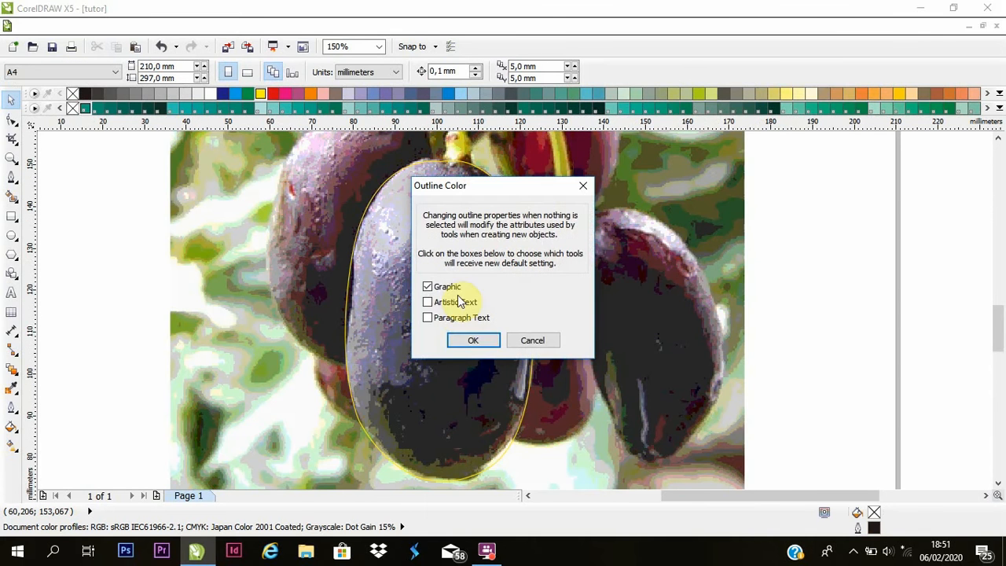
left_click(471, 344)
scroll(460, 308, "down", 1)
scroll(467, 326, "up", 1)
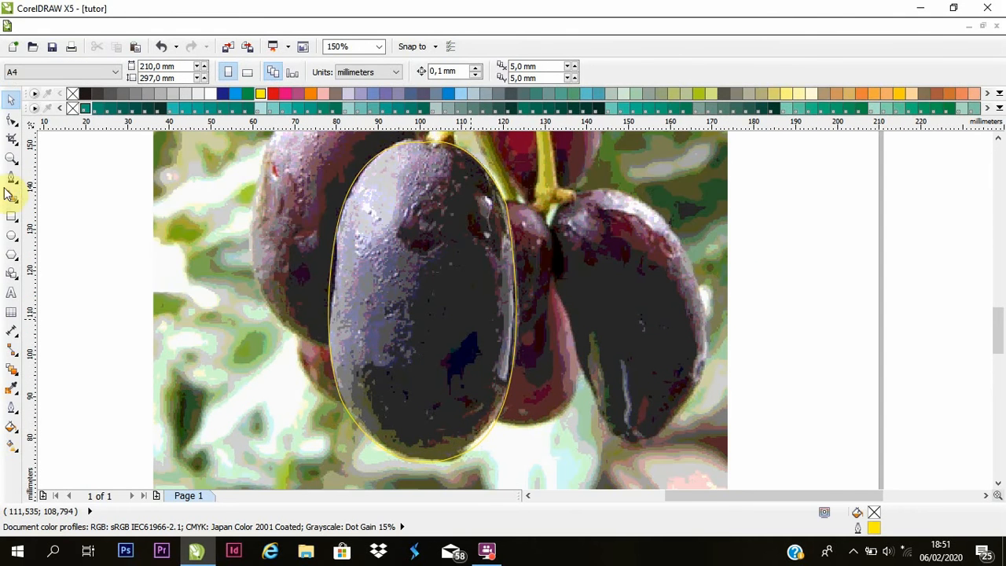
scroll(380, 220, "down", 1)
scroll(377, 339, "up", 1)
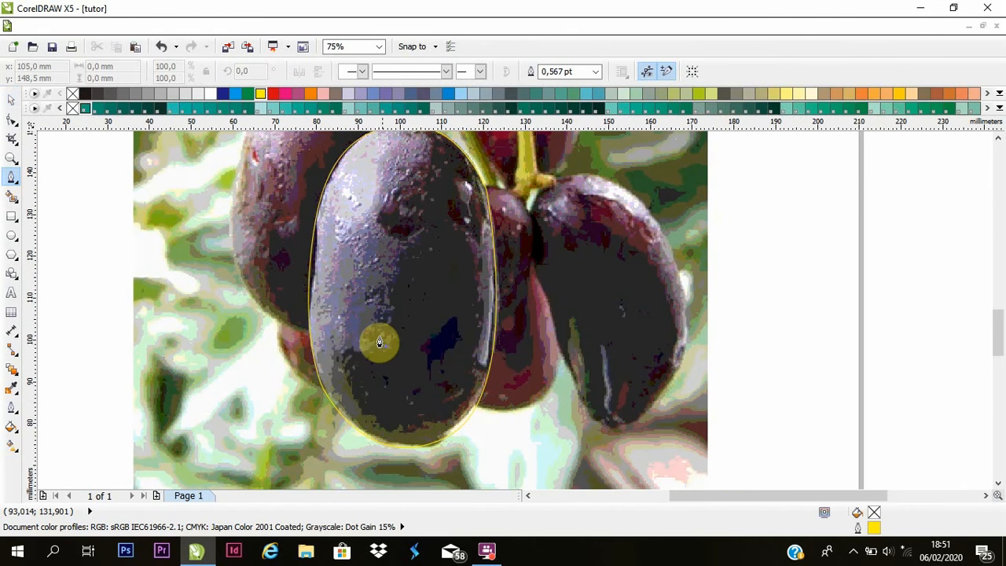
left_click(348, 353)
left_click_drag(392, 316, 412, 268)
left_click_drag(478, 265, 523, 341)
key("ctrl+z")
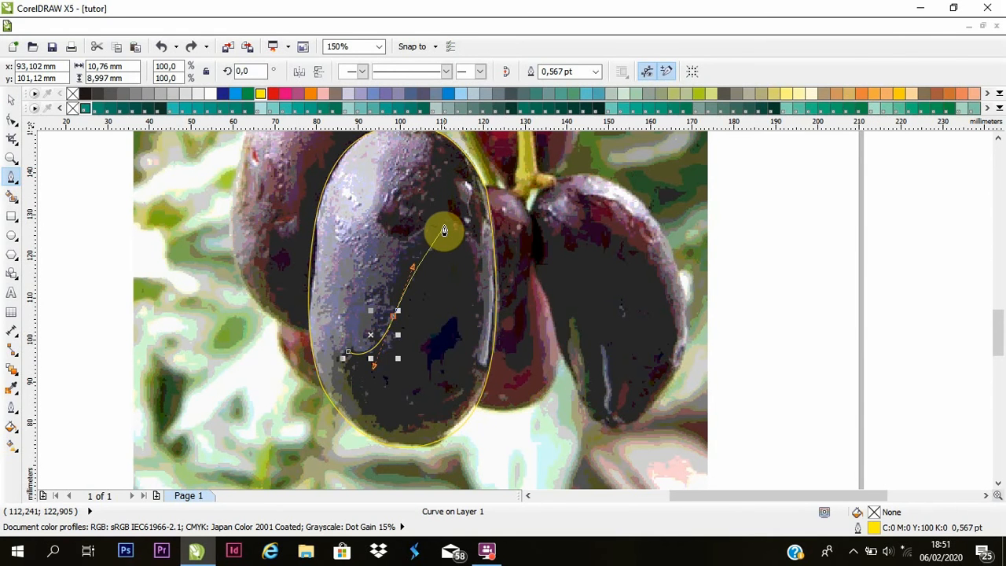
key("ctrl+z")
Trace the dark shadow area inside the front grape with the Pen tool as a closed shape about 33 by 51 mm
left_click(479, 363)
left_click_drag(414, 236, 310, 370)
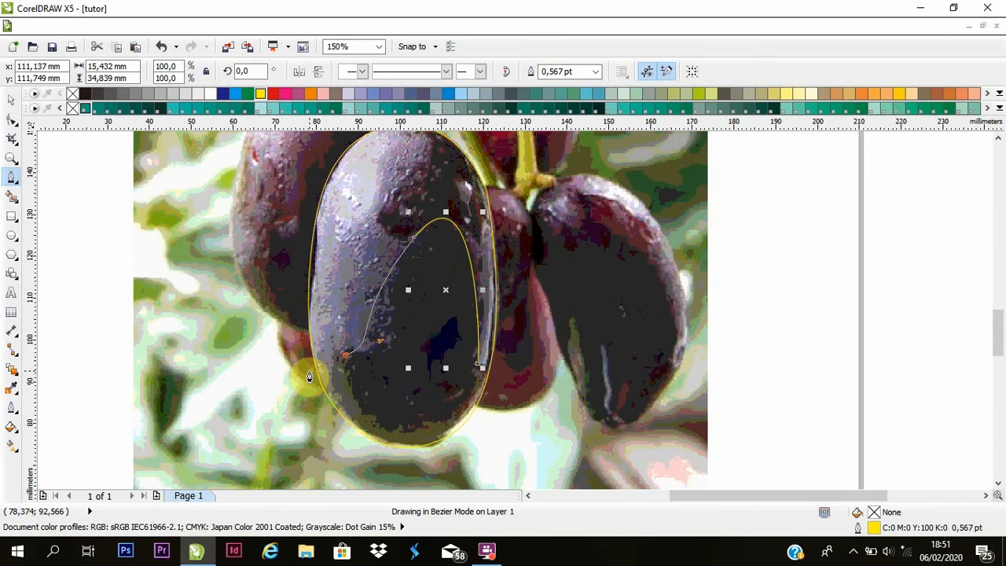
left_click(478, 364)
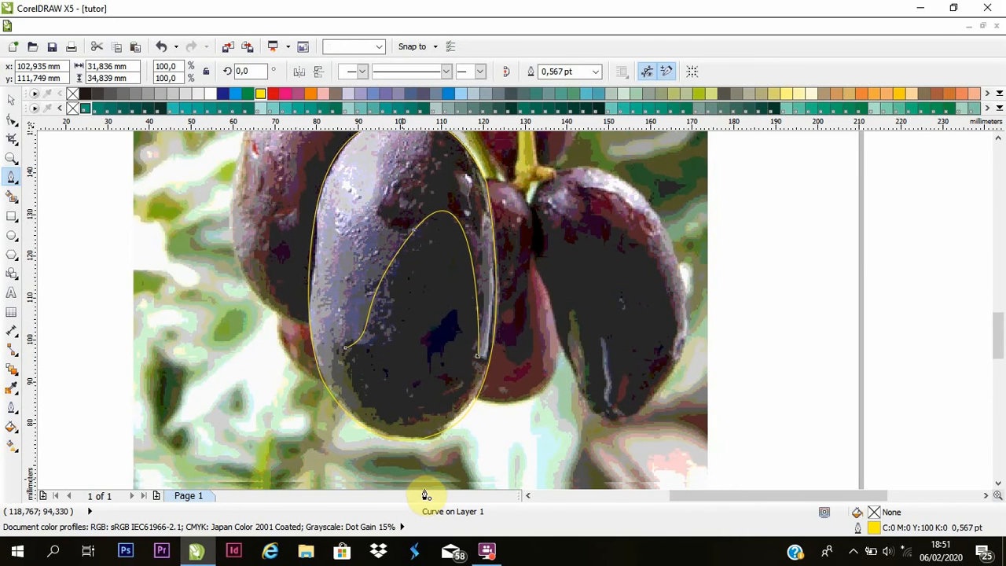
left_click_drag(426, 496, 440, 468)
scroll(404, 379, "down", 1)
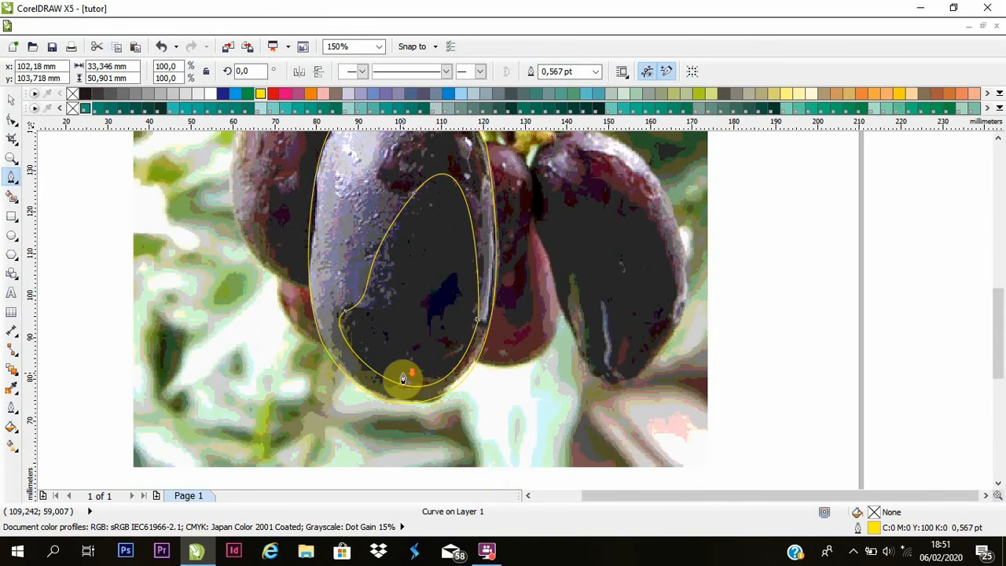
scroll(404, 312, "up", 1)
scroll(404, 333, "down", 1)
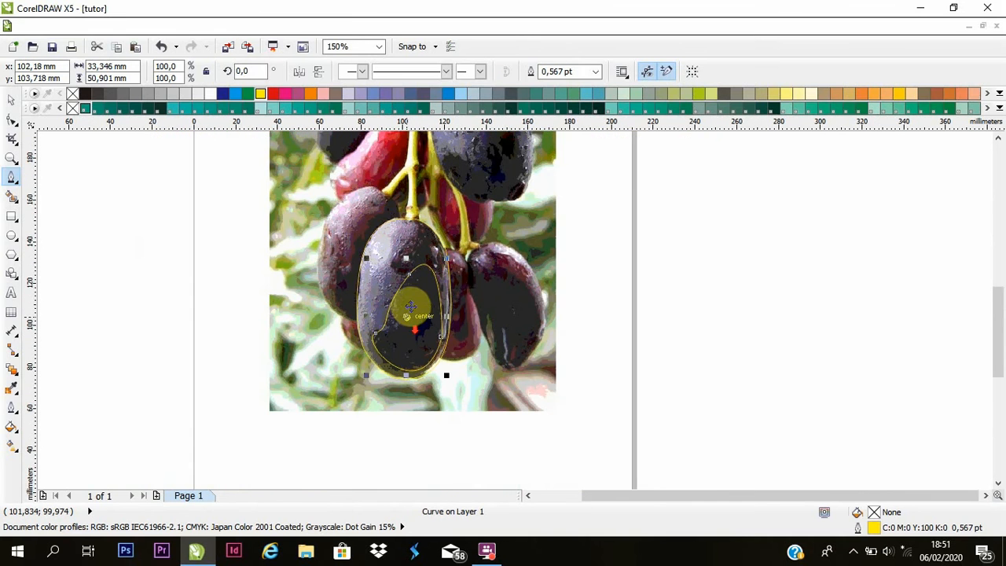
scroll(411, 304, "up", 1)
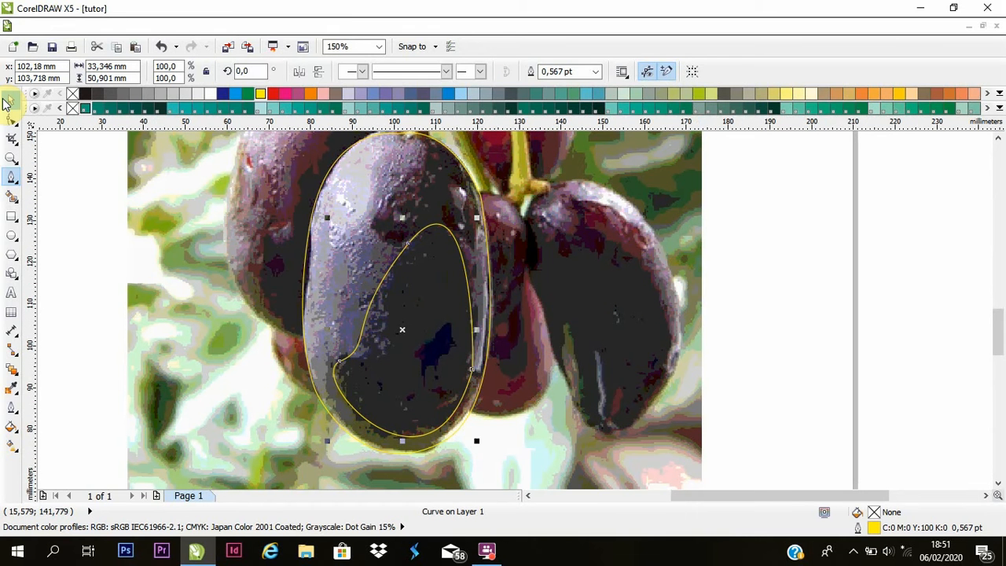
Duplicate the shadow shape slightly up and to the left, and intersect the copy with the original
left_click(9, 100)
mouse_move(404, 324)
left_mouse_down()
mouse_move(402, 344)
mouse_move(397, 333)
left_mouse_up()
right_click(397, 333)
left_click(467, 424, "shift")
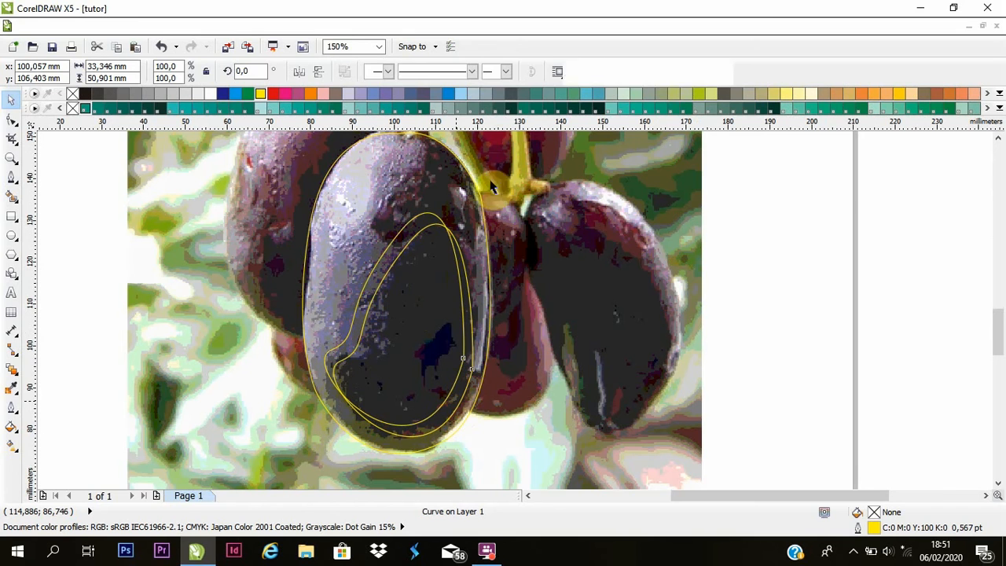
left_click(474, 74)
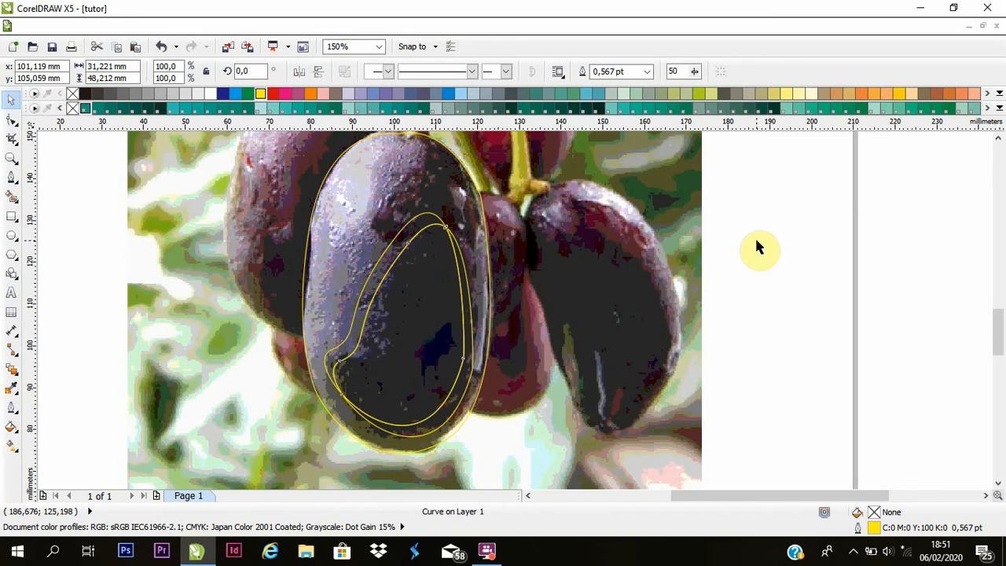
Delete the offset copy of the shadow shape, keeping the original and the intersection
left_click(754, 236)
left_click(416, 217)
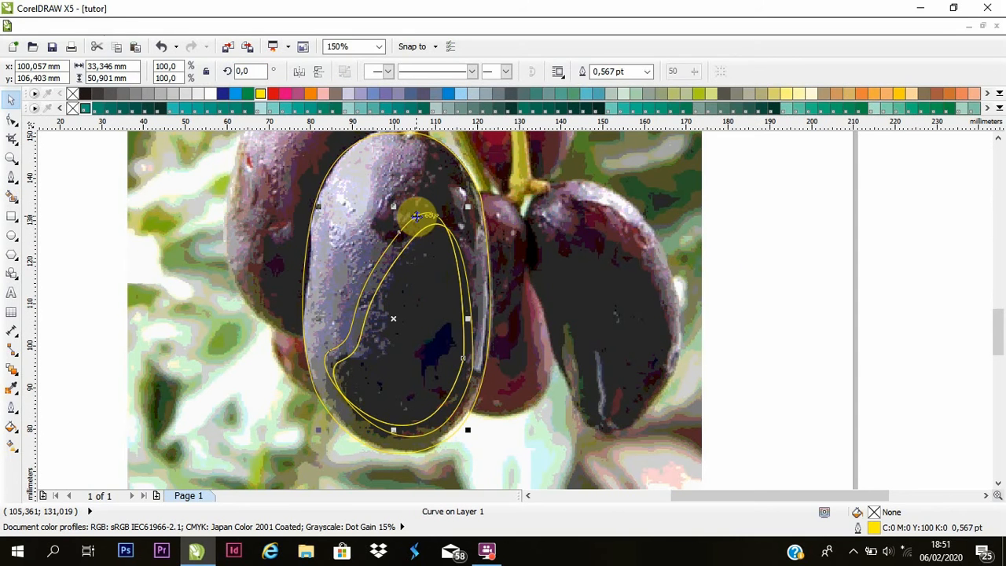
key("Delete")
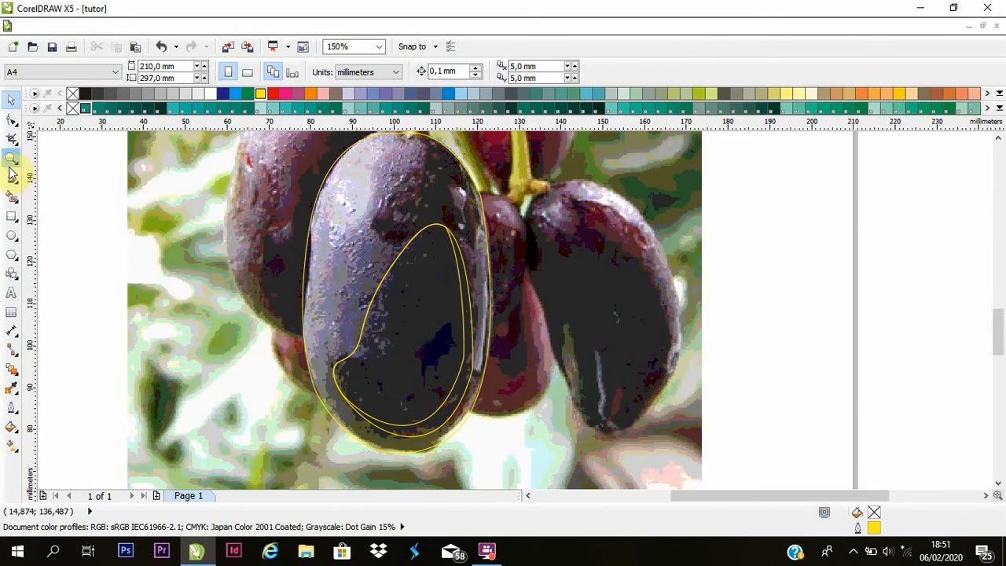
Trace the lighter band along the front grape's left side with the Pen tool as a closed shape about 29 by 68 mm
left_click(11, 179)
scroll(377, 325, "down", 1)
scroll(364, 251, "up", 1)
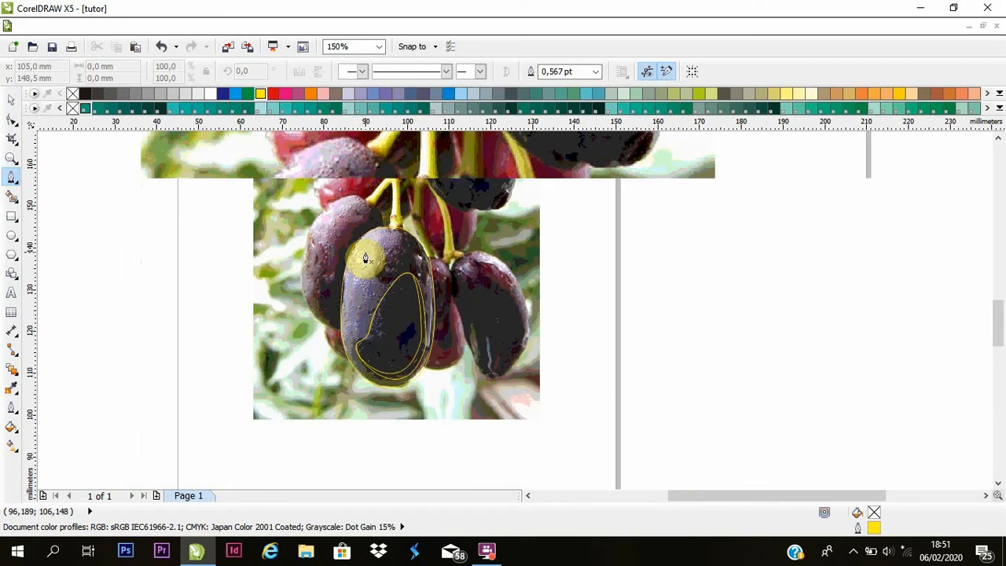
left_click(326, 473)
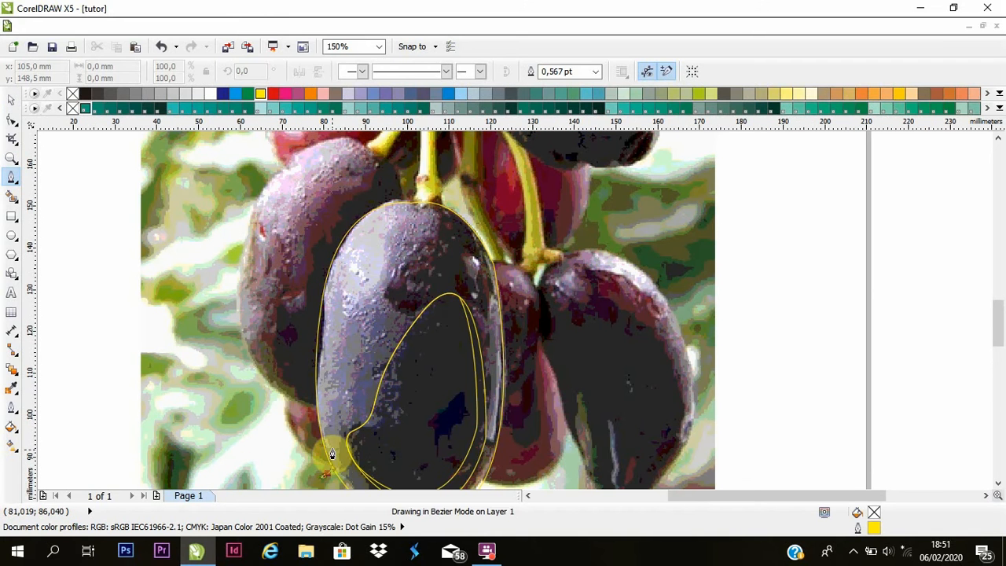
left_click(375, 293)
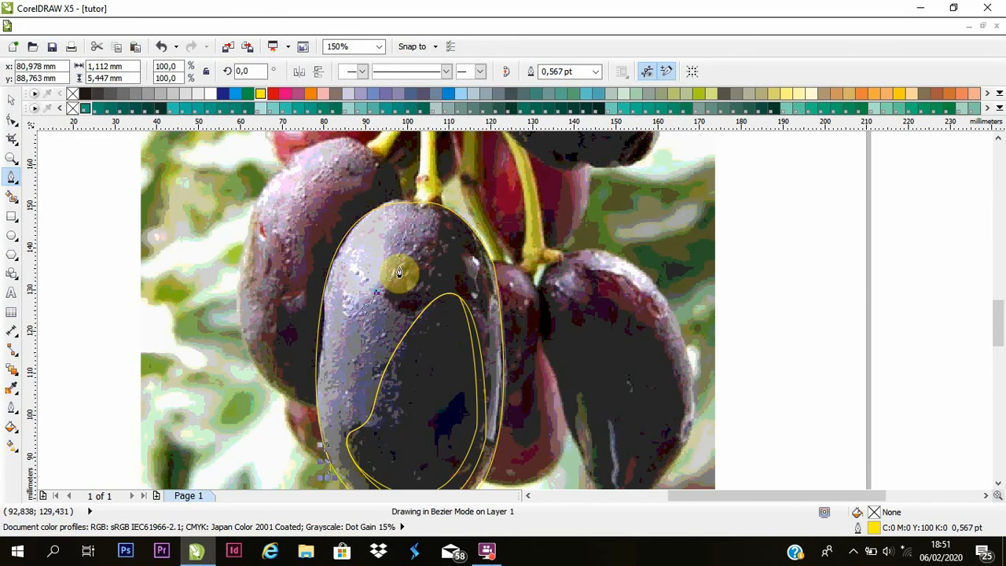
left_click_drag(395, 203, 406, 181)
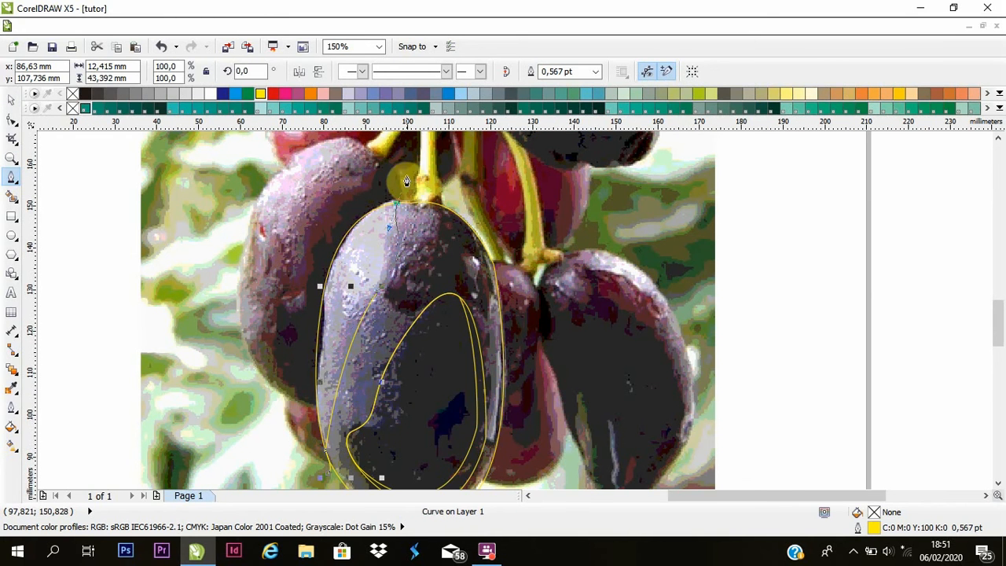
left_click(280, 202)
left_click(277, 402)
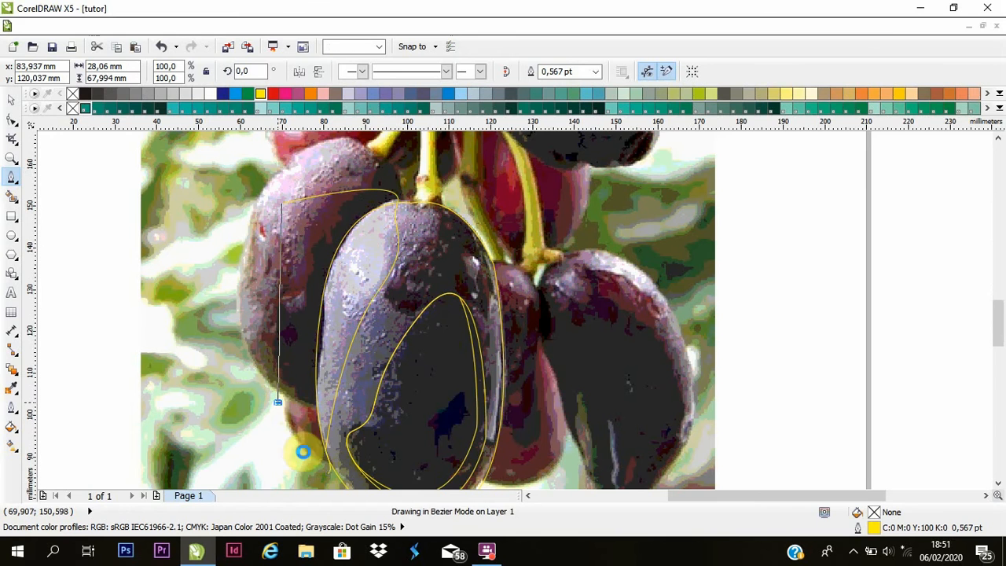
left_click(325, 474)
left_click(327, 476)
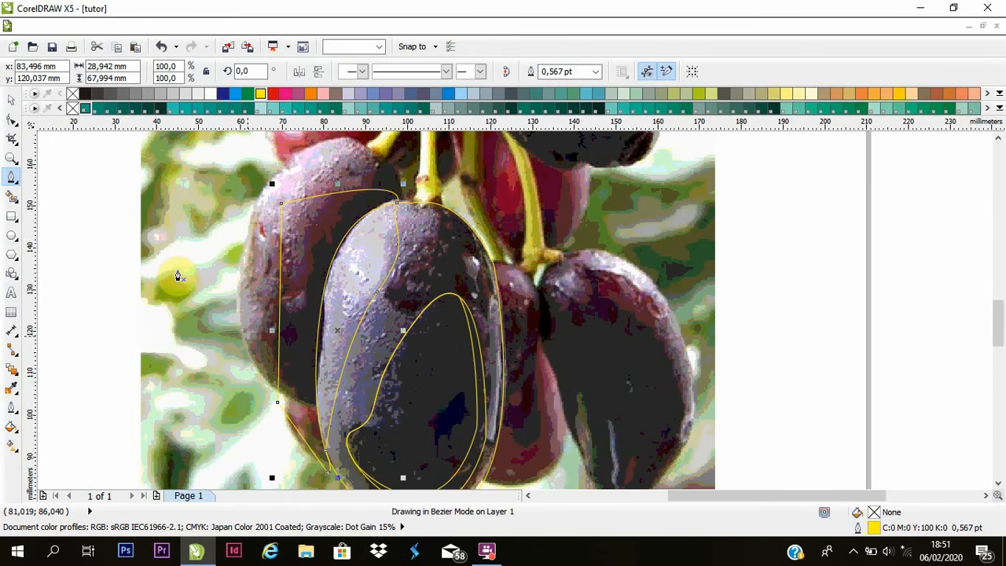
Intersect the left-side band shape with the front grape's outline and delete the oversized band shape
left_click(15, 99)
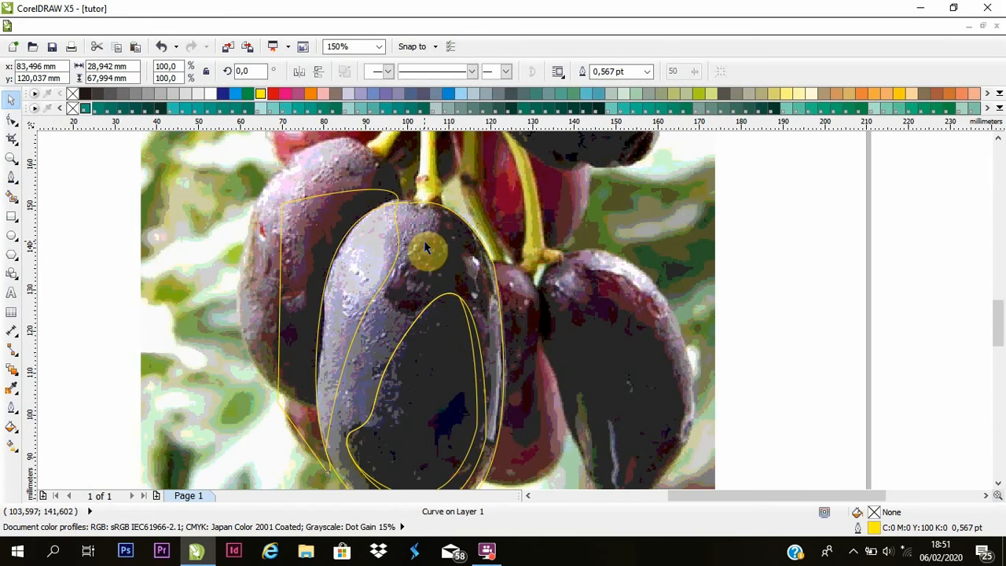
left_click(426, 245, "shift")
left_click(469, 73)
left_click(759, 220)
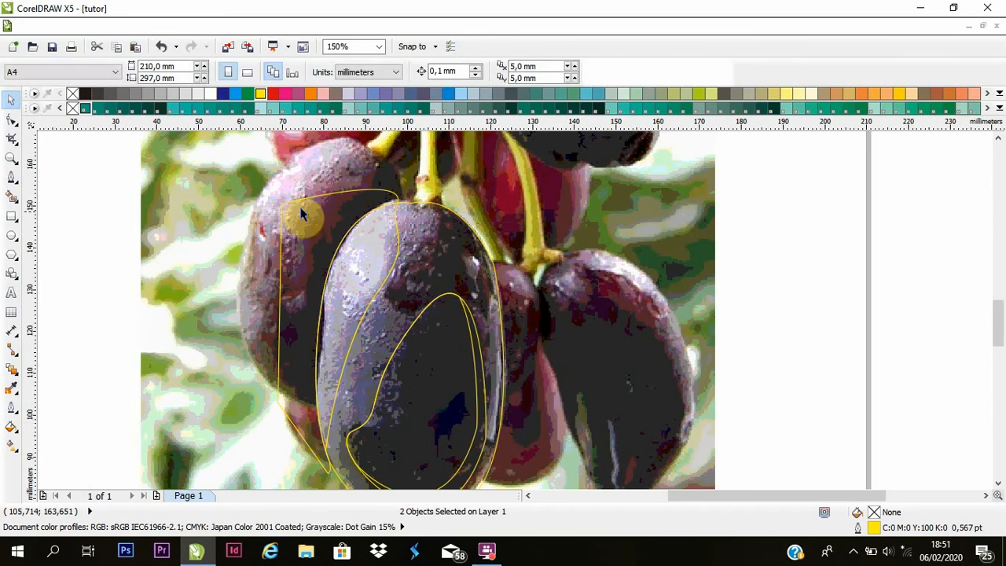
left_click(300, 211)
key("Delete")
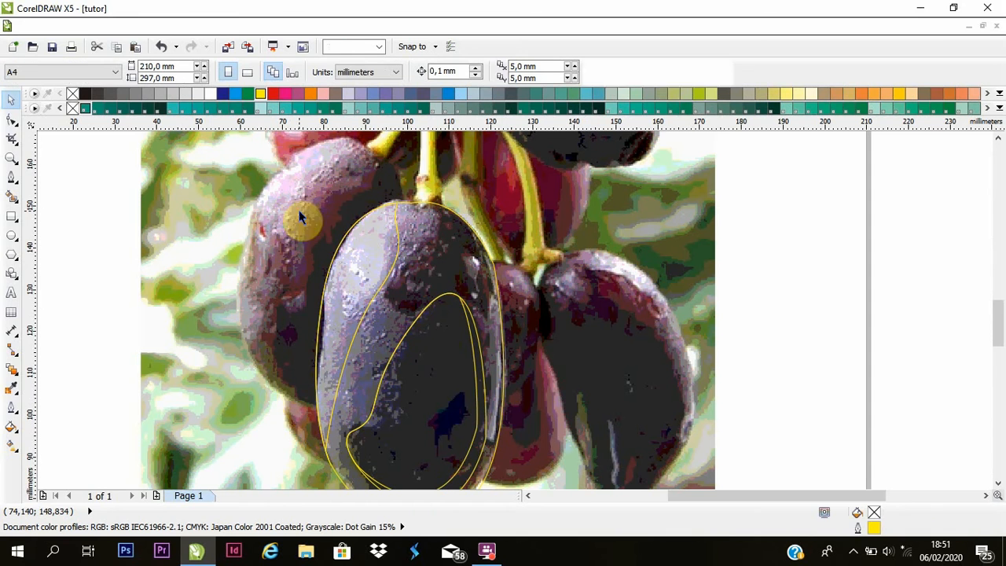
key("ctrl+z")
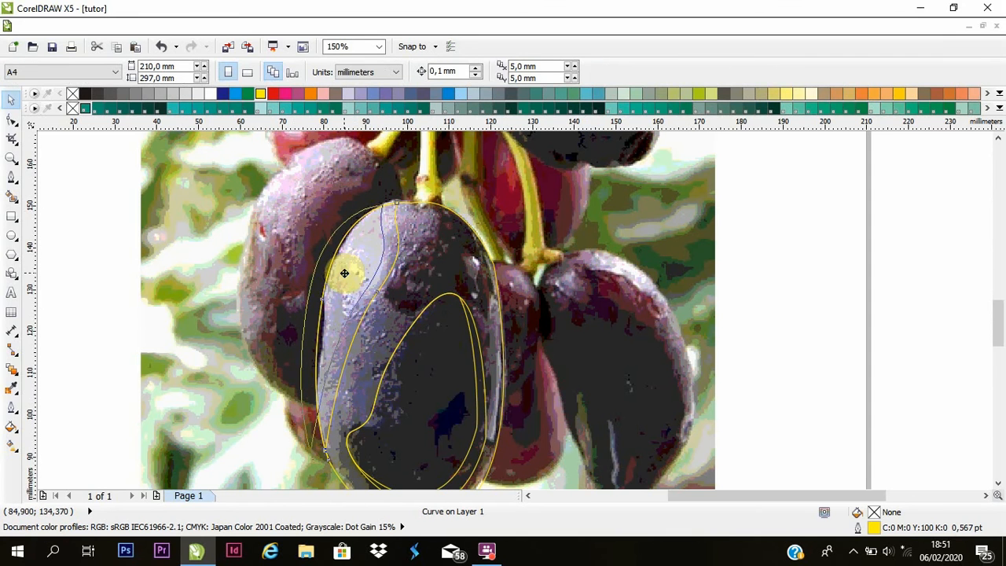
Duplicate the left-side band slightly to the left, intersect the copy with the original, and remove the offset copy
left_click(349, 273)
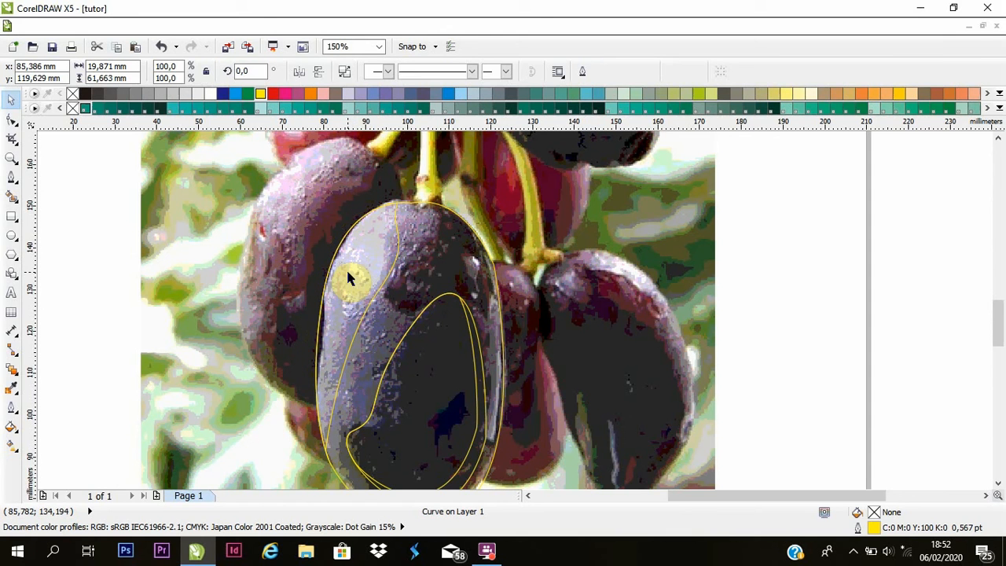
left_click(397, 239, "shift")
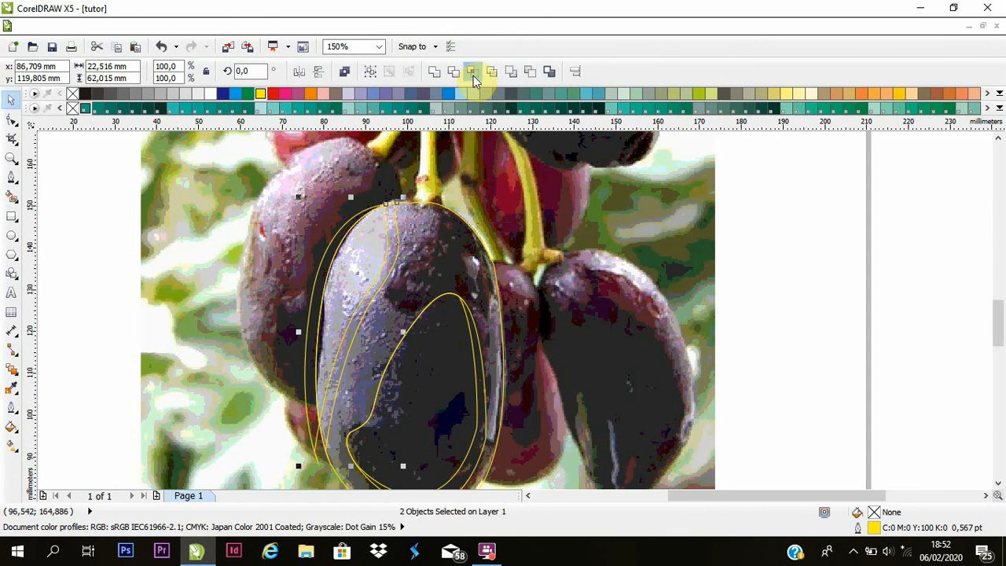
left_click(315, 348)
left_click(332, 325)
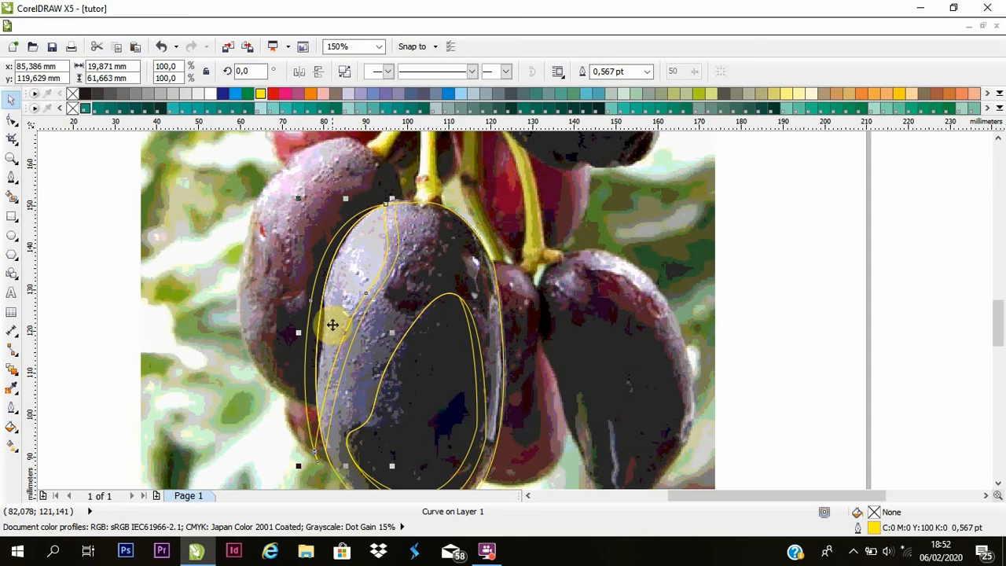
left_click(183, 356)
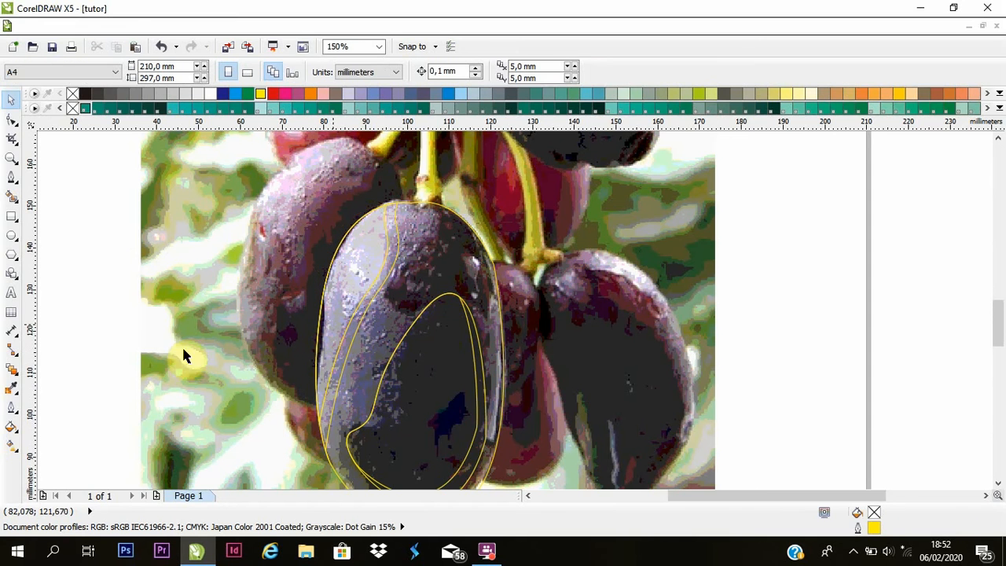
Trace the bright highlight at the front grape's upper left with the Pen tool as a closed shape about 27 by 41 mm
left_click(14, 177)
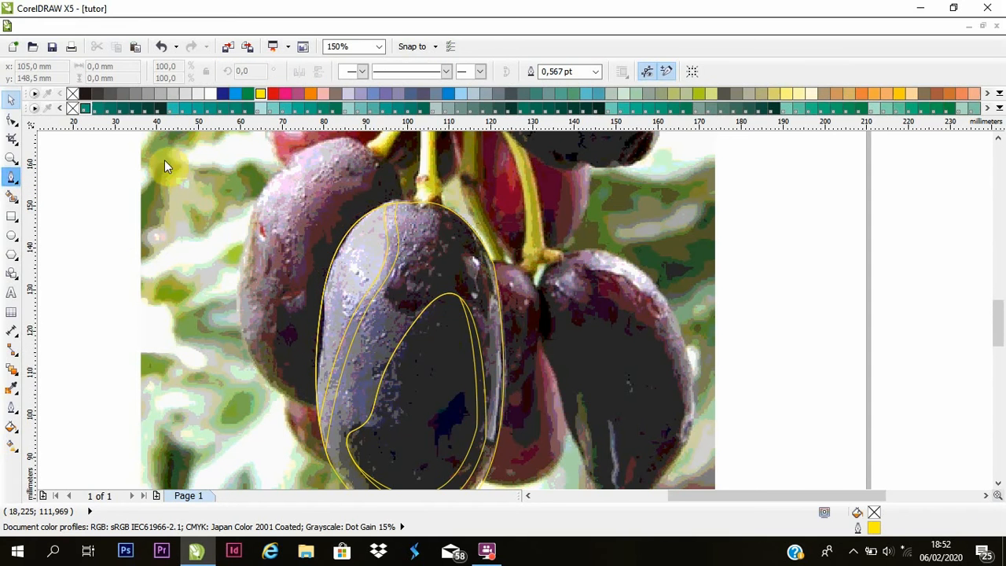
left_click(302, 347)
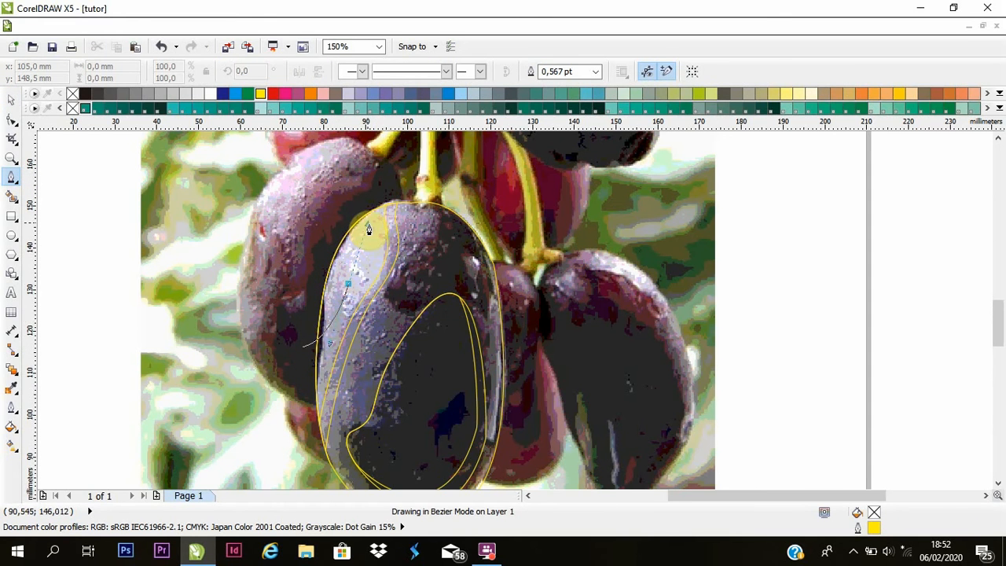
left_click_drag(368, 229, 365, 230)
scroll(314, 146, "up", 1)
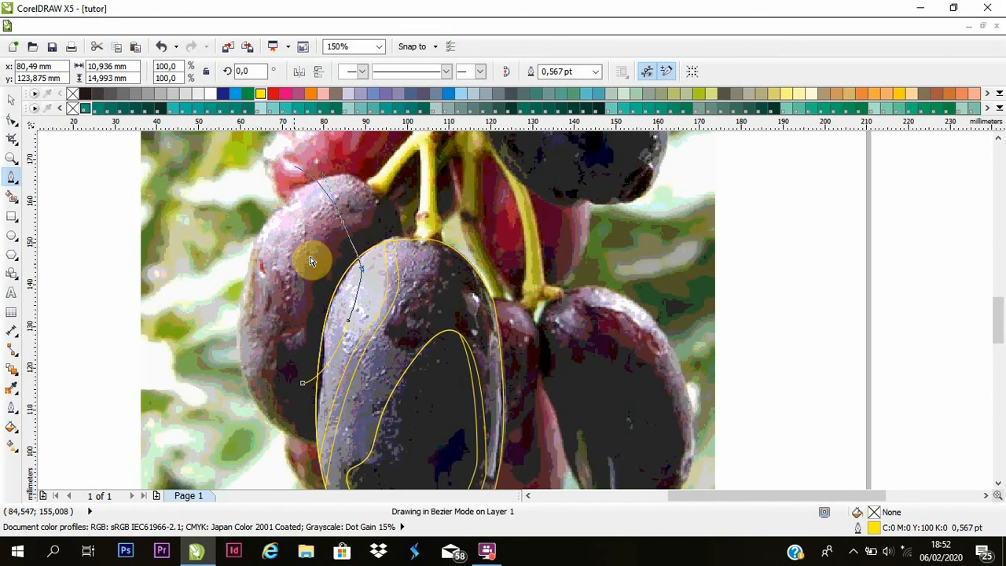
key("ctrl+z")
left_click_drag(373, 299, 385, 248)
left_click(348, 224)
left_click(259, 349)
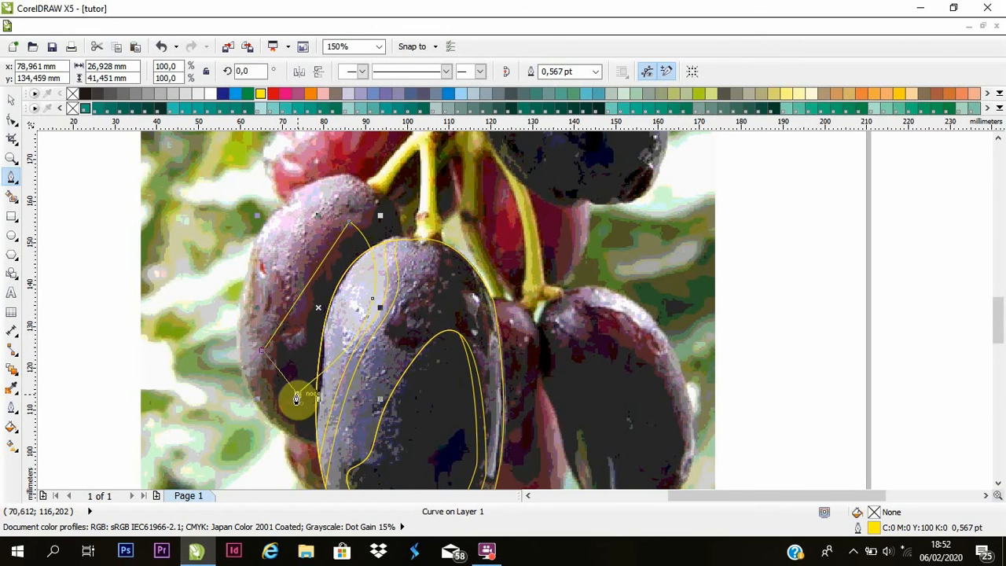
Intersect the upper-left highlight shape with the narrower left-side band and delete the oversized highlight shape
left_click(13, 100)
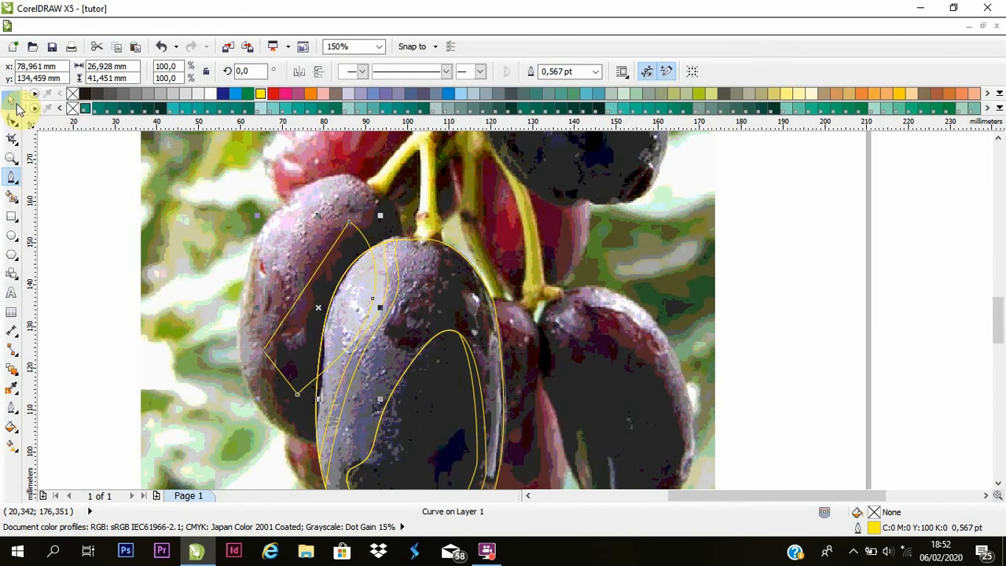
left_click(323, 387, "shift")
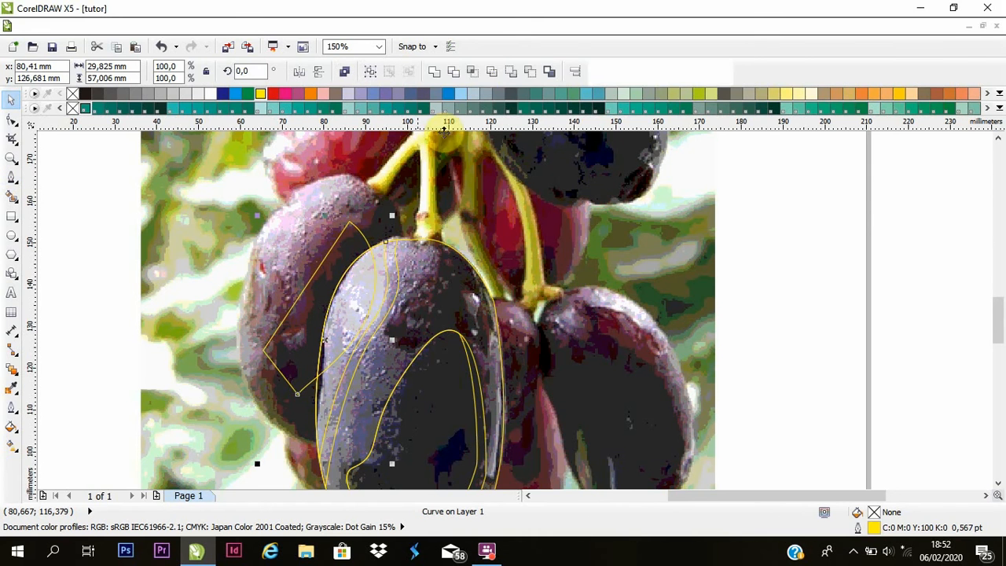
left_click(777, 210)
left_click(349, 221)
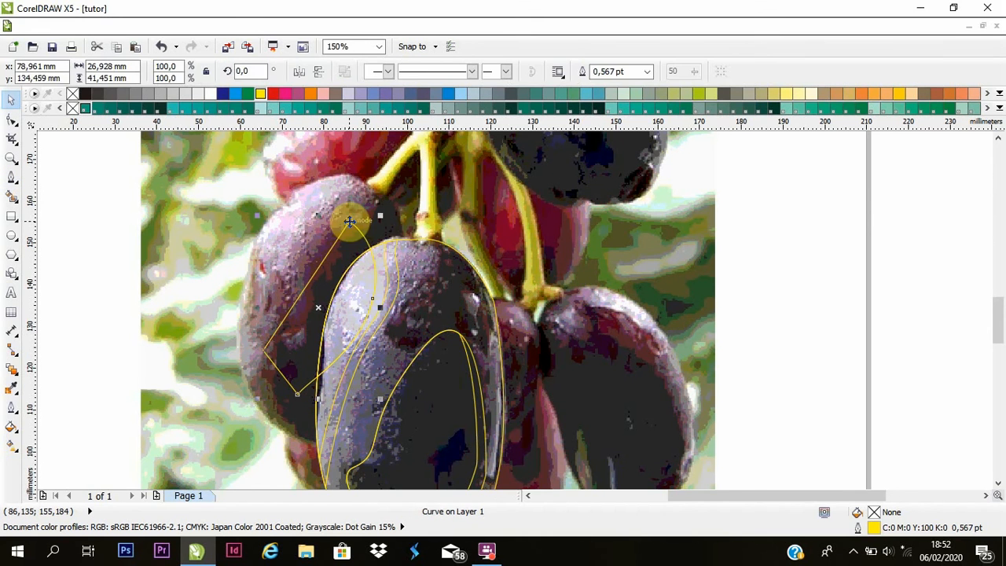
key("Escape")
Trace the dark blue patch inside the front grape's shadow with the Pen tool as a closed leaf shape about 10 by 9 mm
scroll(517, 237, "down", 1)
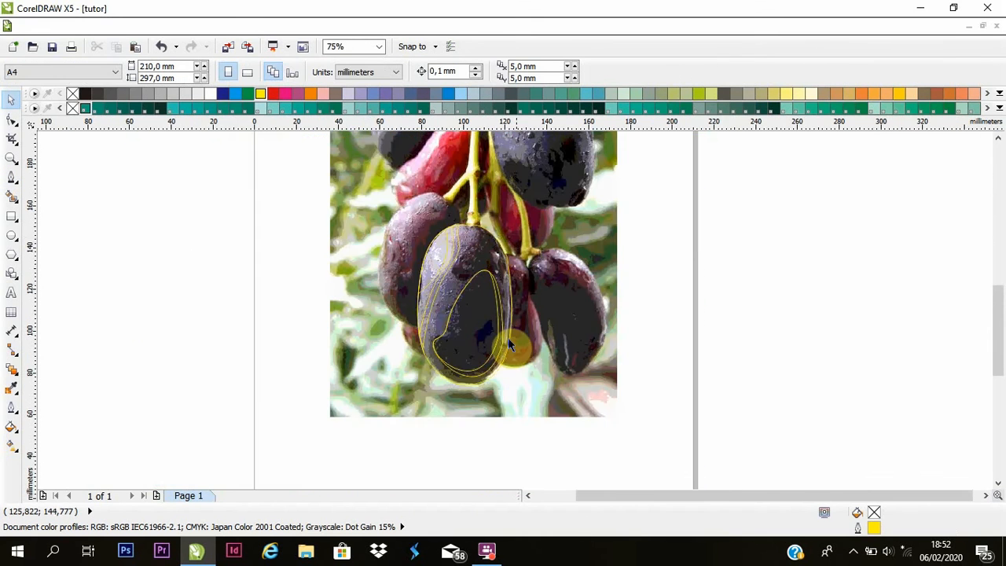
scroll(508, 337, "up", 1)
left_click(12, 181)
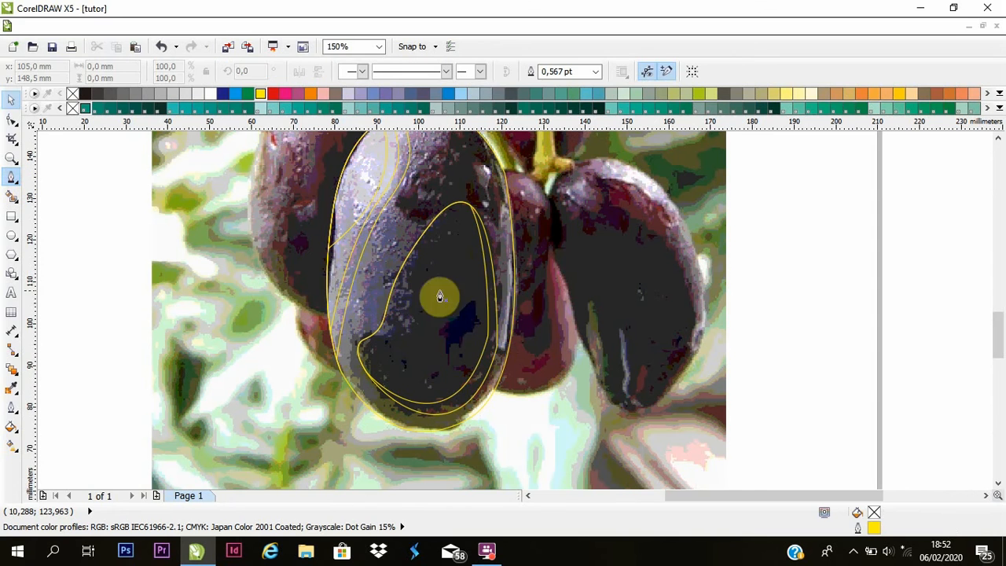
left_click(435, 334)
left_click_drag(472, 300, 488, 317)
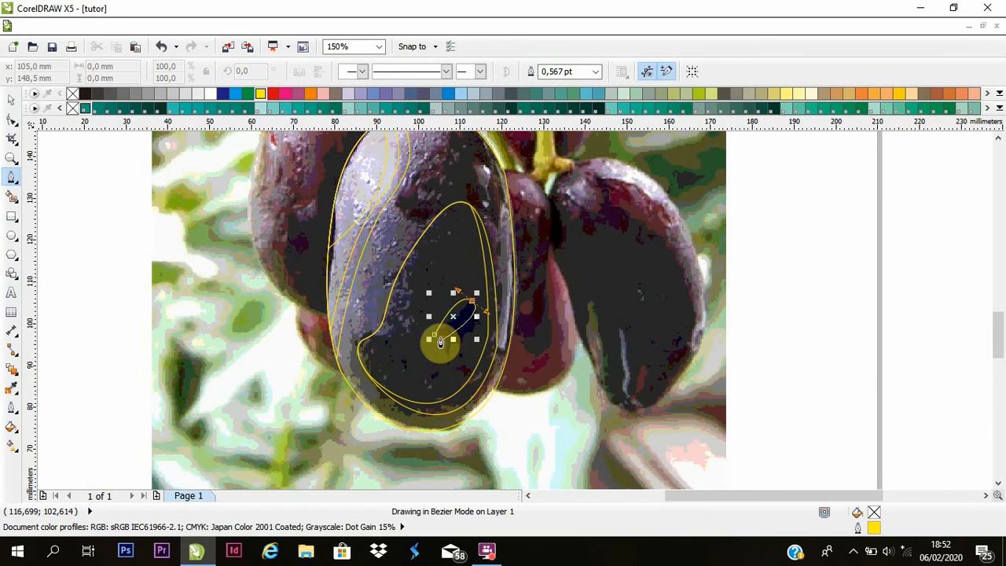
left_click(434, 334)
Trace the stem above the front grape with the Pen tool as a closed shape about 8.5 by 29 mm, overlapping the grape's top
scroll(373, 334, "down", 1)
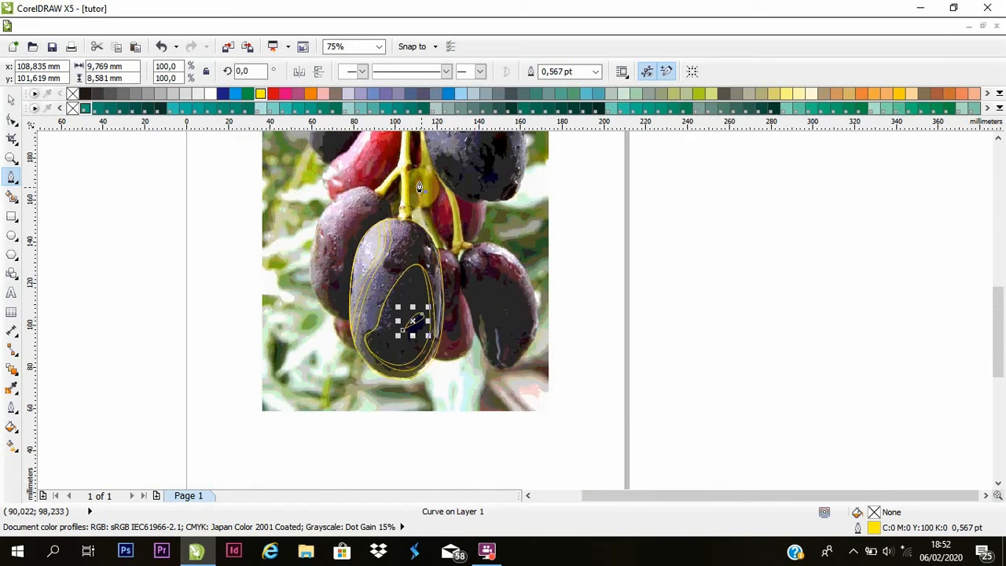
scroll(420, 188, "up", 1)
scroll(406, 291, "down", 1)
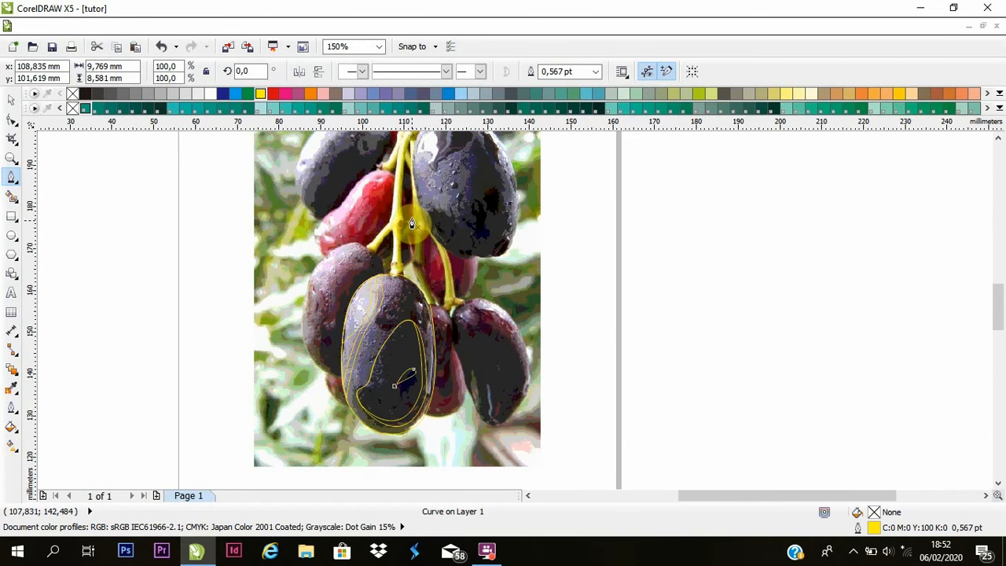
scroll(411, 224, "up", 1)
left_click(374, 241)
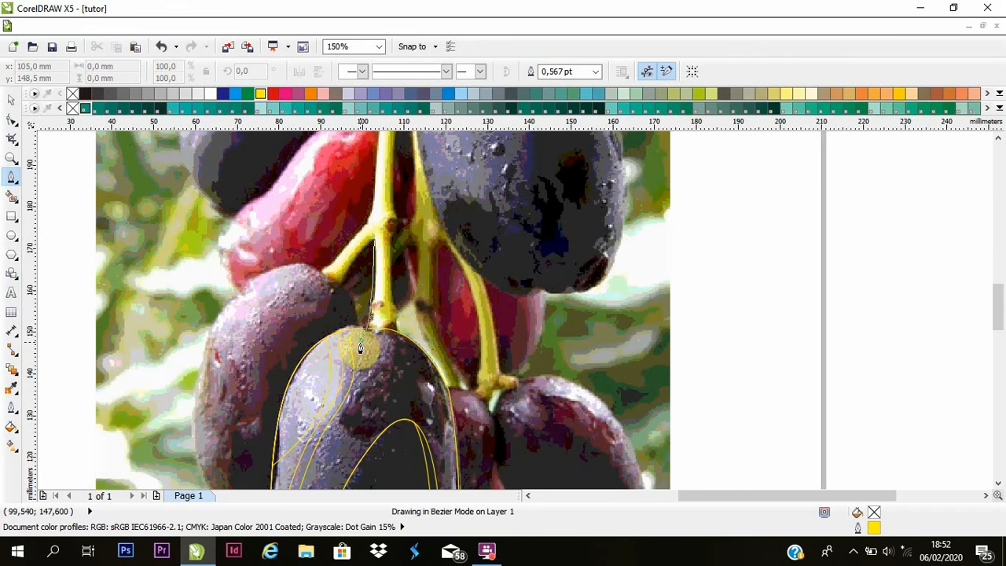
left_click_drag(367, 328, 357, 348)
left_click(399, 354)
left_click(401, 333)
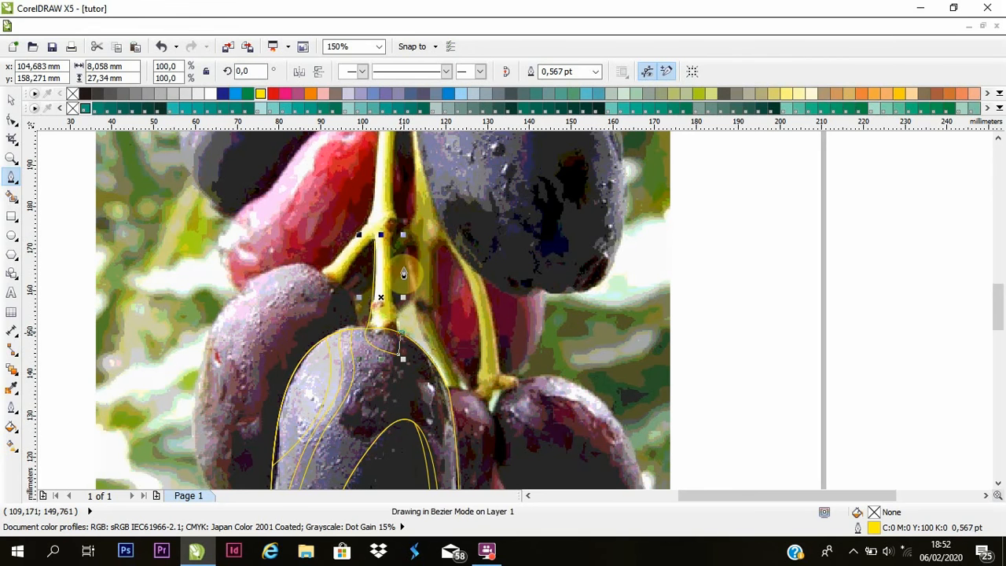
left_click(392, 246)
left_click_drag(397, 227, 396, 242)
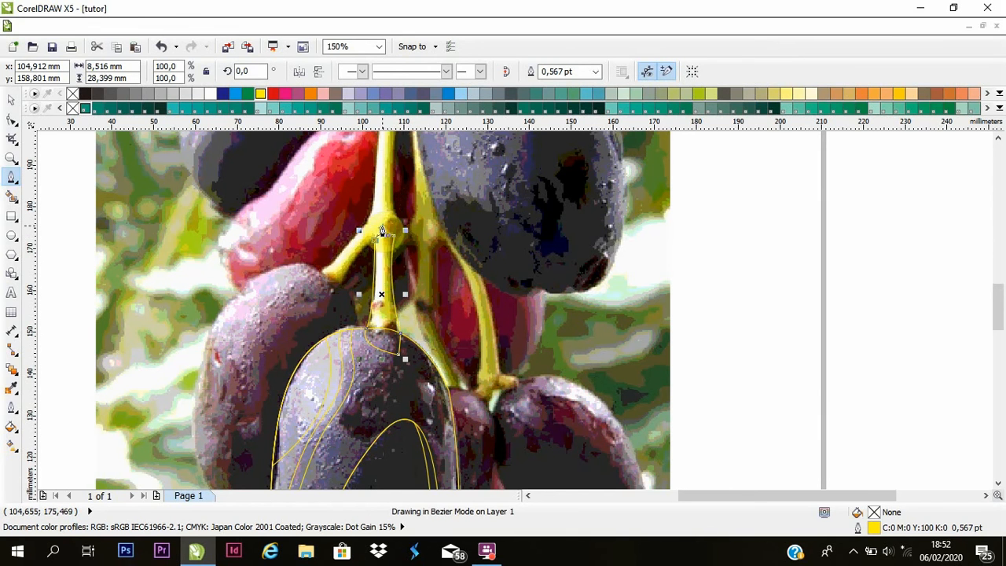
Trim the stem shape with the front grape's outline so that it ends at the grape's top edge
left_click(11, 99)
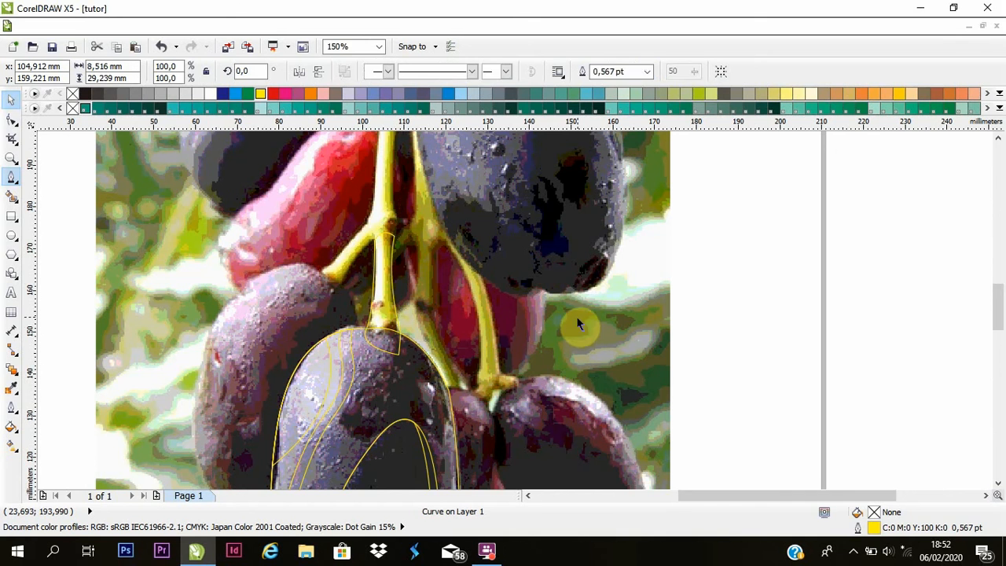
left_click(429, 371)
left_click(405, 262)
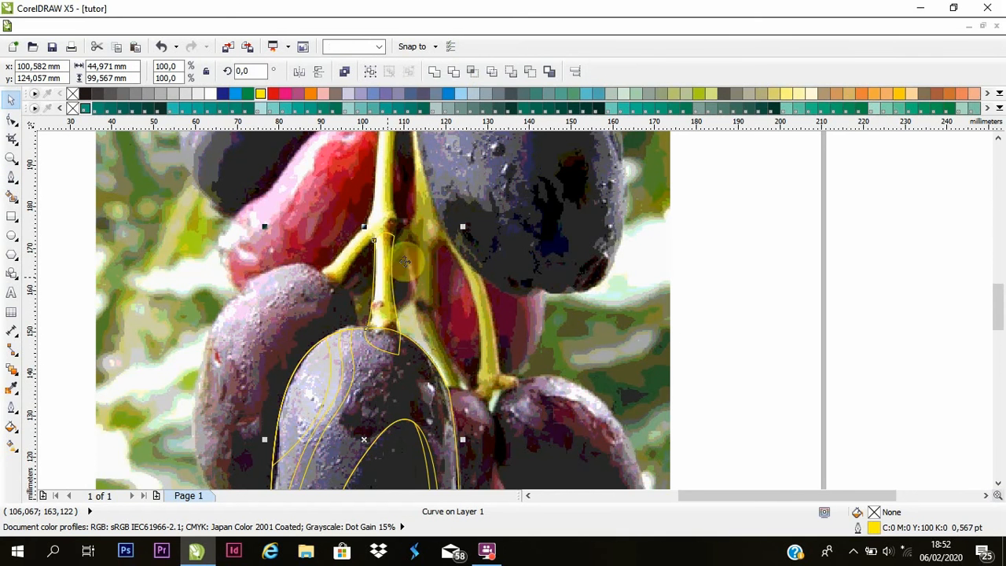
left_click(451, 76)
left_click(771, 300)
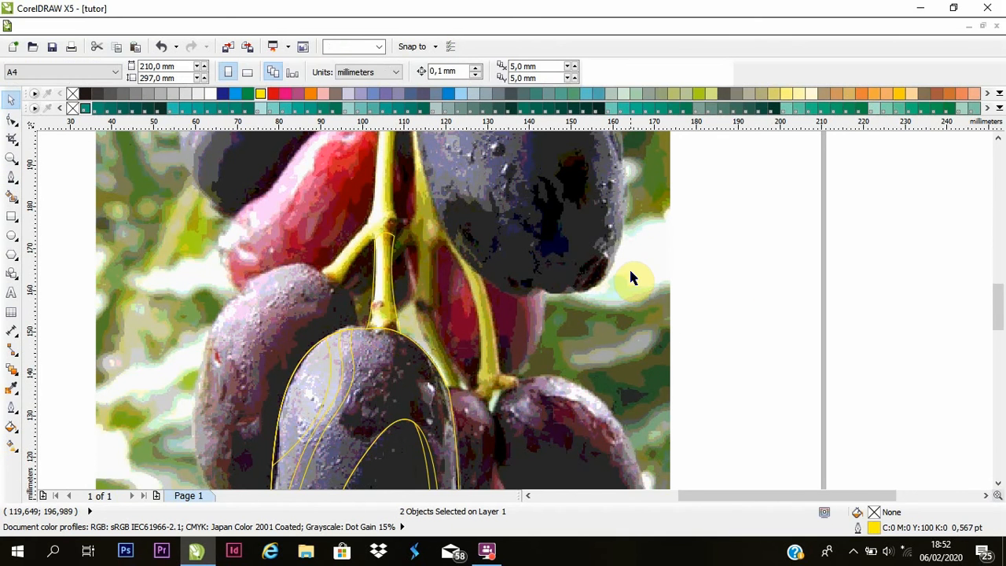
Draw a square about 9.3 mm wide on the blank page area to the left of the photo
scroll(633, 276, "down", 3)
left_click(634, 273)
scroll(634, 267, "up", 2)
scroll(628, 264, "down", 2)
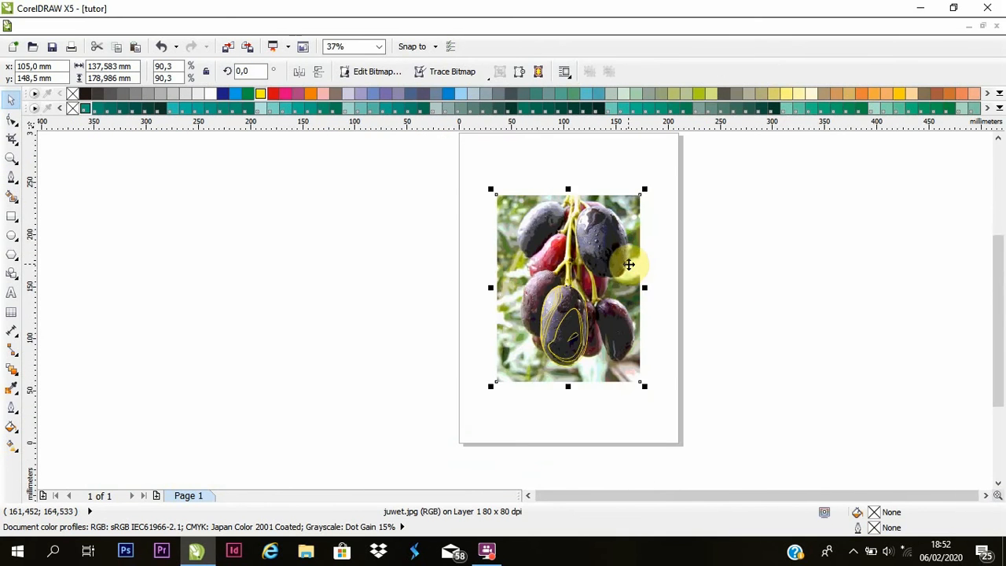
left_click(623, 287)
scroll(622, 287, "up", 1)
left_click(193, 242)
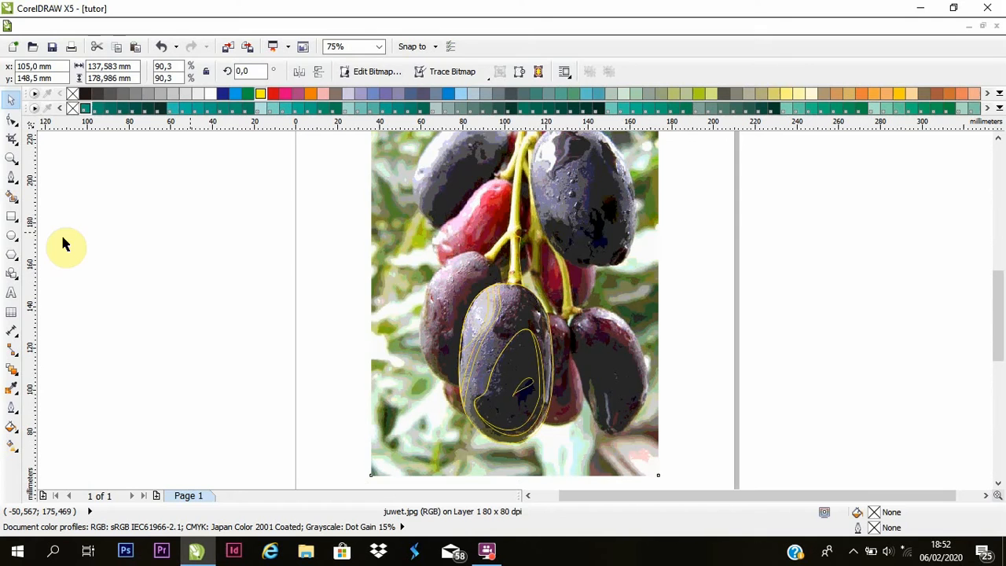
left_click(11, 216)
scroll(353, 251, "up", 1)
left_click_drag(351, 237, 371, 276)
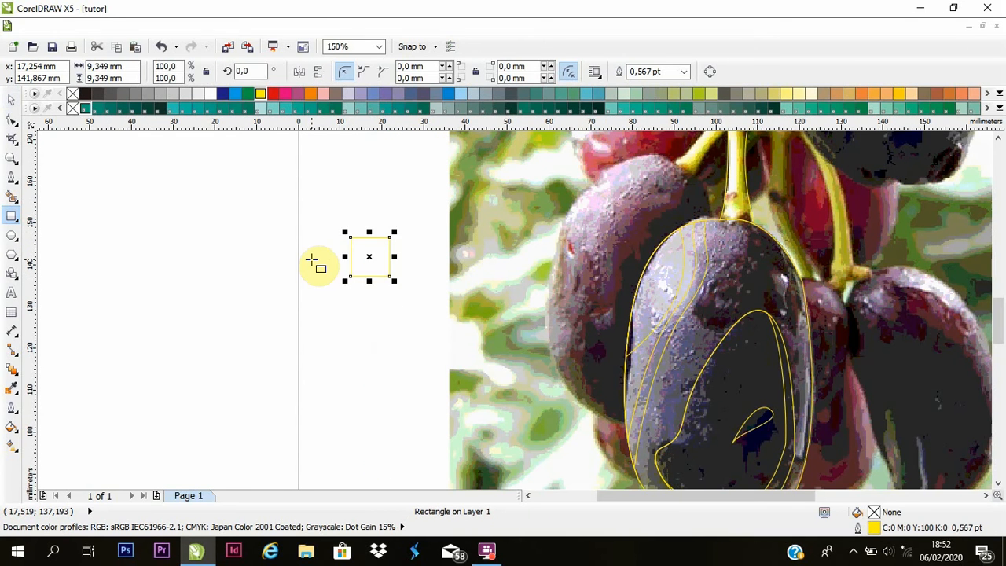
Delete the square from the blank page area beside the photo
scroll(315, 259, "down", 1)
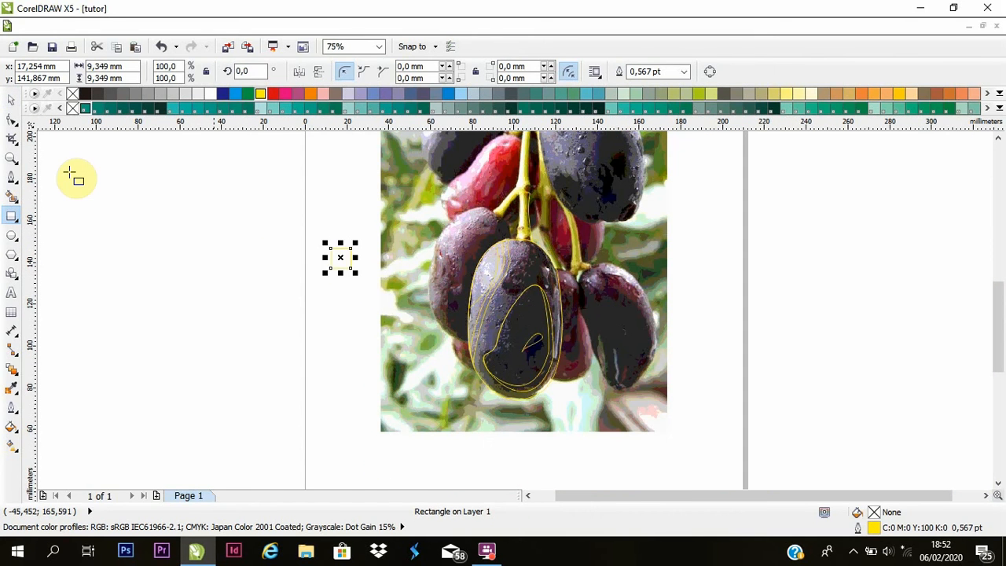
key("Delete")
left_click(11, 387)
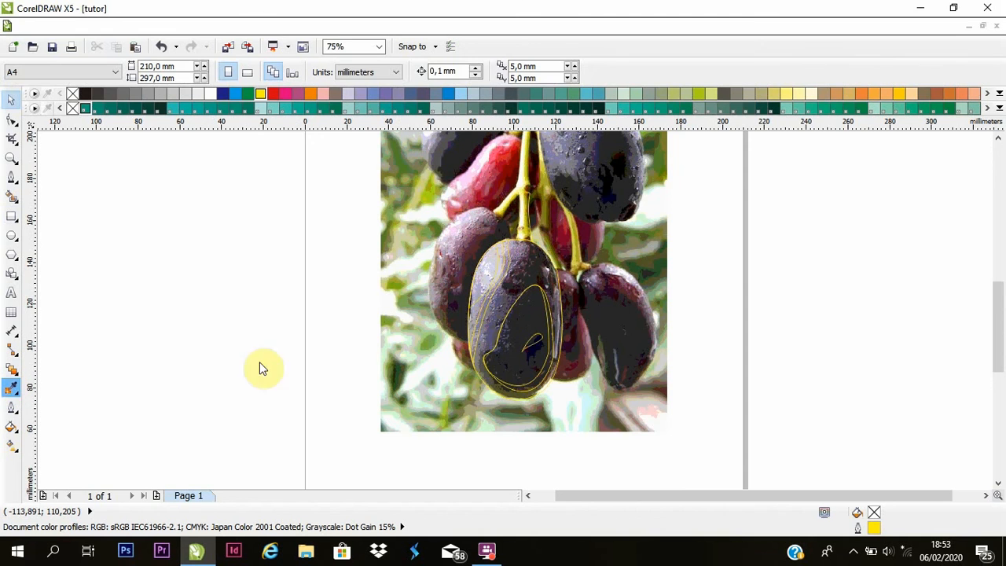
Remove the posterized version of the fruit photo, leaving the original full-colour photo behind the traced outlines
scroll(516, 313, "up", 1)
left_click(11, 102)
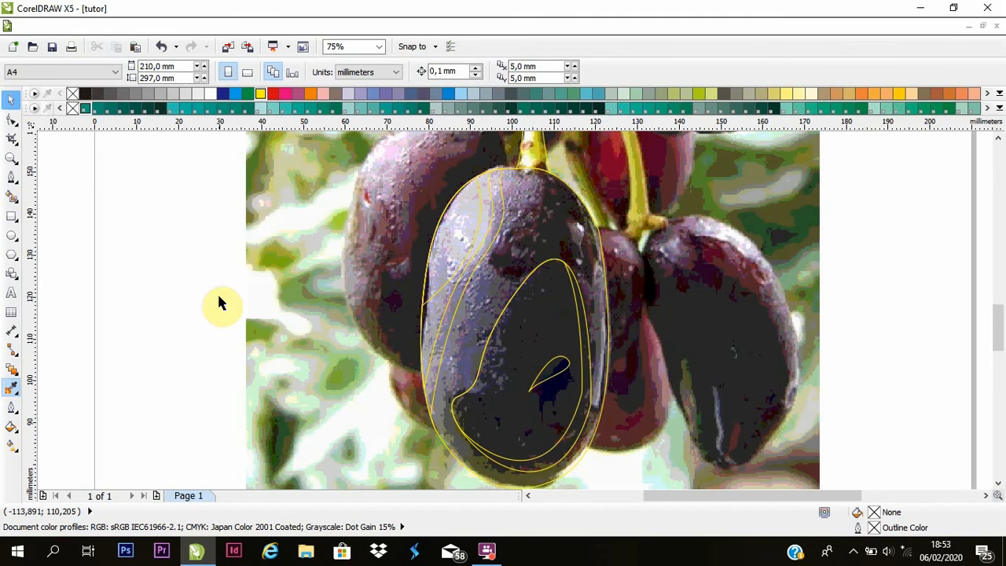
scroll(219, 297, "down", 1)
left_click(285, 205)
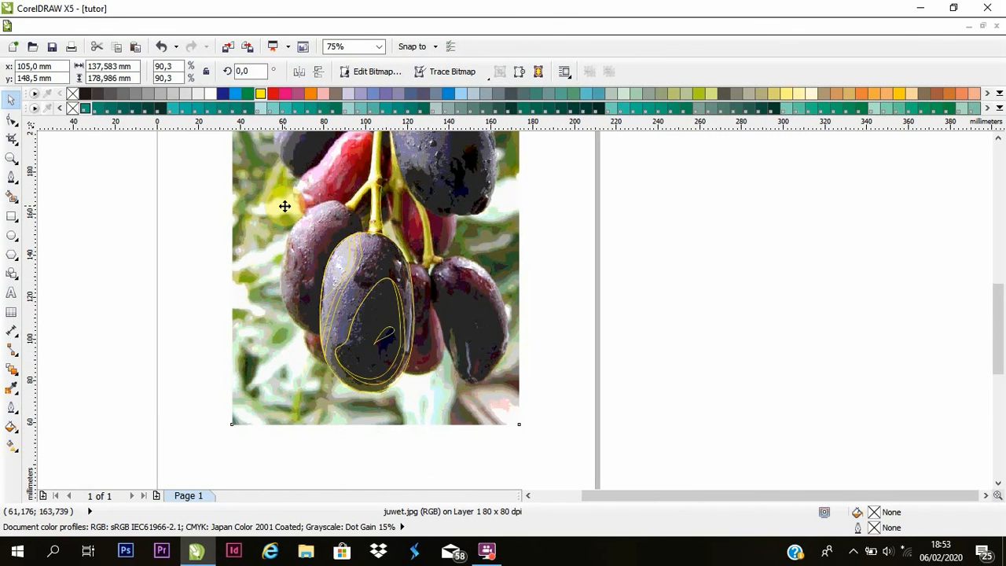
key("Escape")
scroll(359, 334, "up", 1)
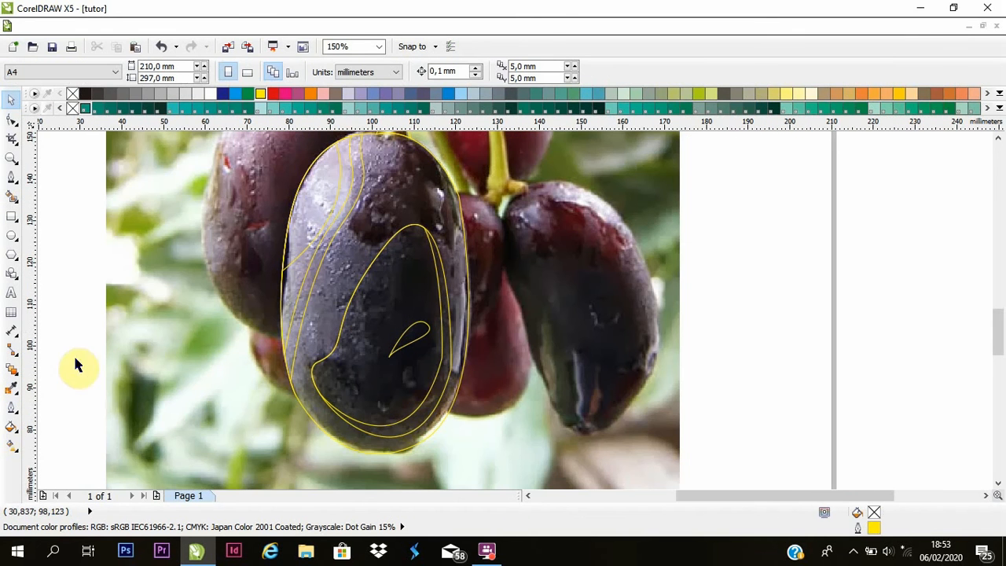
Fill the small leaf-shaped patch inside the front grape's shadow with the sampled photo colour #15151D
left_click(9, 389)
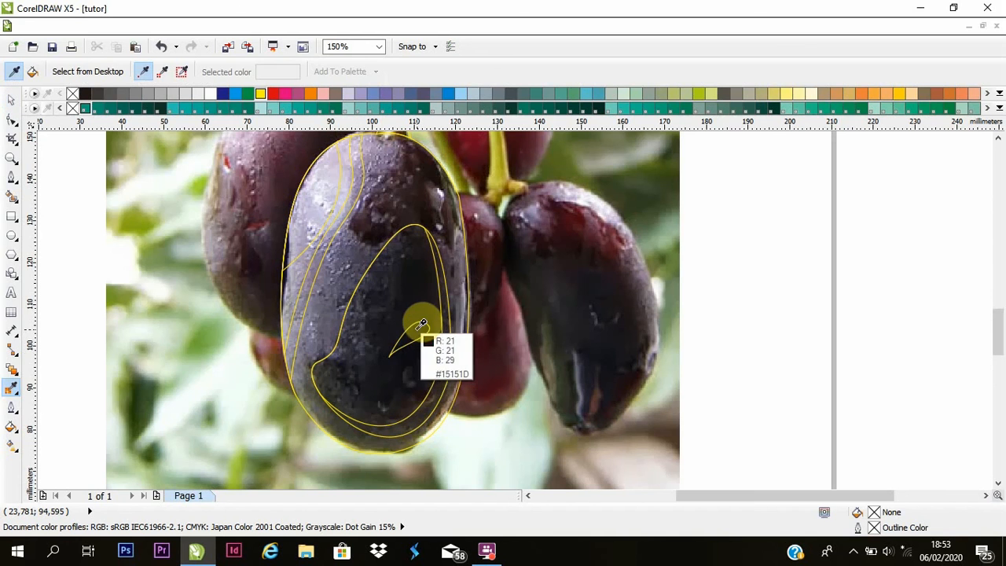
left_click(411, 327)
key("shift")
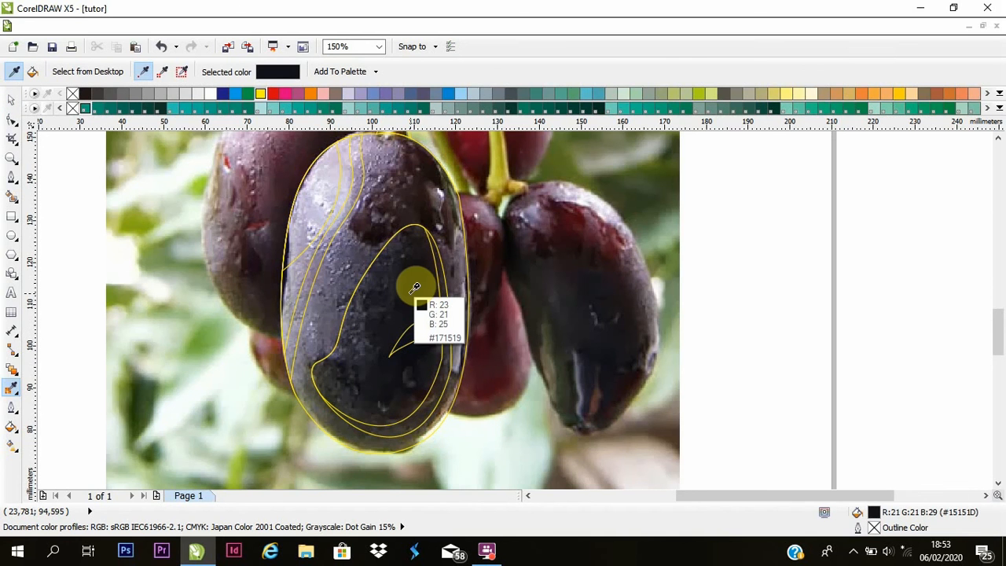
Fill the front grape's large shadow shape with the dark grey #3F3E47 sampled from the photo
left_click(414, 288, "shift")
left_click(390, 295)
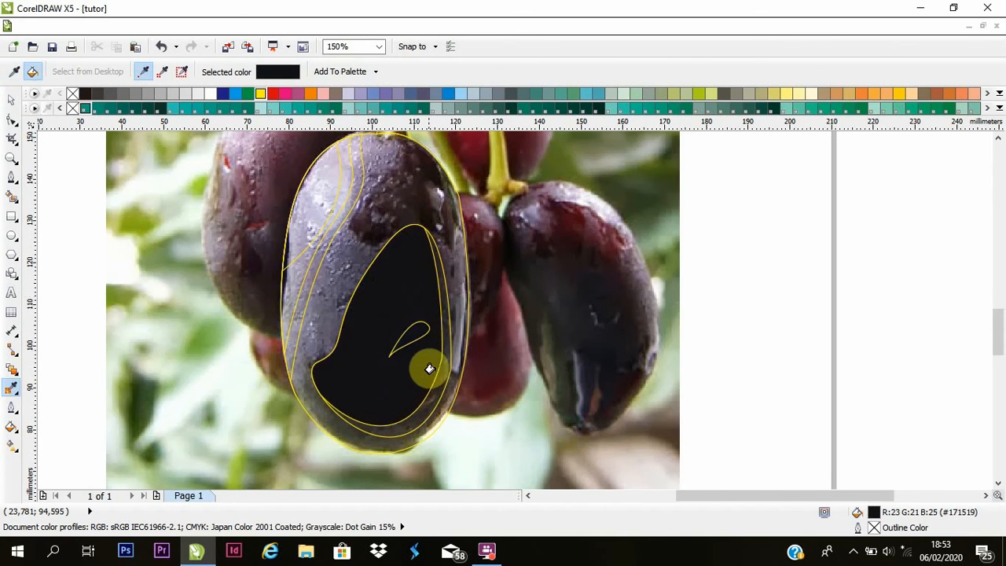
key("ctrl+z")
scroll(433, 385, "up", 1)
left_click(267, 286, "shift")
left_click(272, 287)
key("ctrl+z")
left_click(301, 290, "shift")
left_click(289, 292)
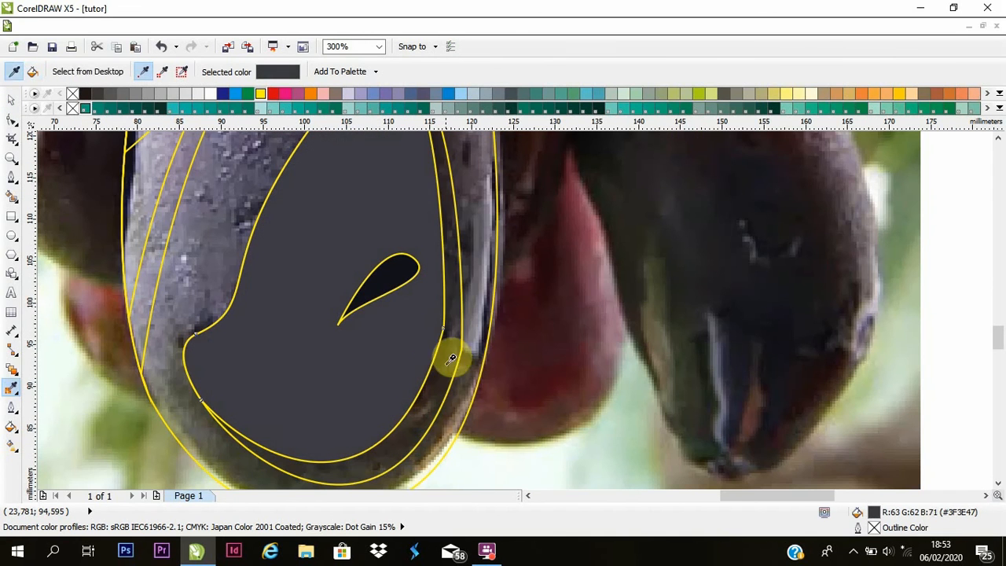
Fill the thin crescent along the shadow's right and lower edge with a near-black colour sampled from the grape
left_click(452, 359, "shift")
left_click(447, 327)
left_click(455, 331, "shift")
left_click(450, 333)
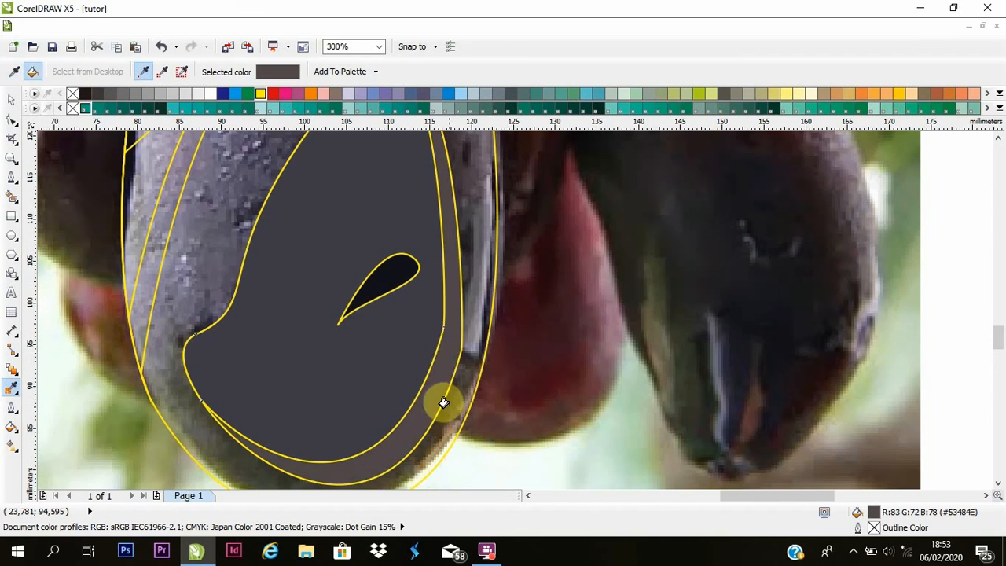
key("ctrl+z")
left_click(455, 301, "shift")
left_click(451, 374)
Fill the highlight shape at the grape's upper left with the sampled pale lavender #D8D5EA
scroll(450, 377, "down", 1)
scroll(344, 162, "up", 1)
left_click(314, 213, "shift")
left_click(299, 224)
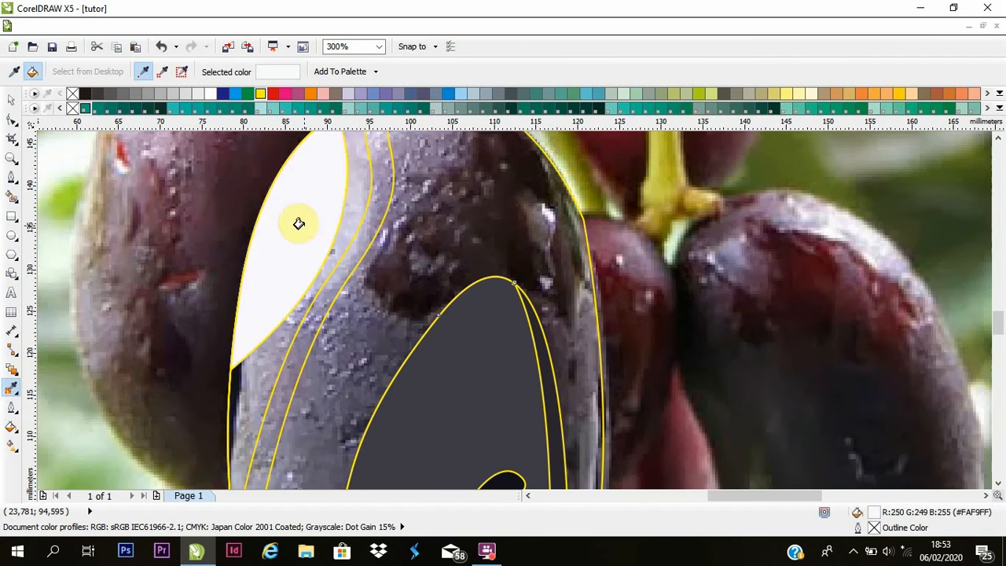
key("ctrl+z")
left_click(322, 210, "shift")
left_click(320, 209)
left_click(360, 195, "shift")
left_click(352, 207)
key("ctrl+z")
left_click(283, 346, "shift")
left_click(272, 350)
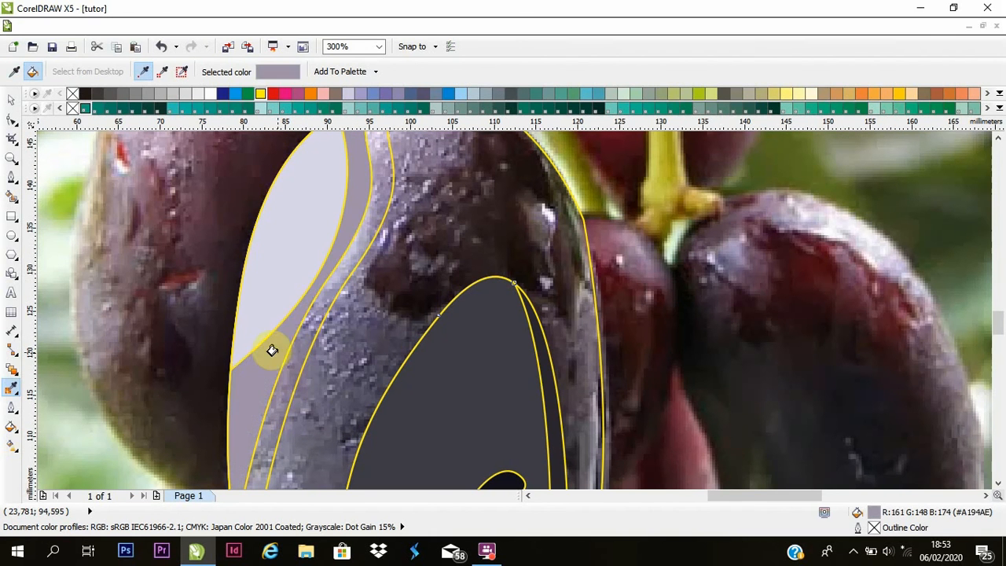
left_click(372, 230, "shift")
left_click(363, 239)
key("ctrl+z")
key("ctrl+z")
left_click(365, 213, "shift")
left_click(348, 230)
key("ctrl+z")
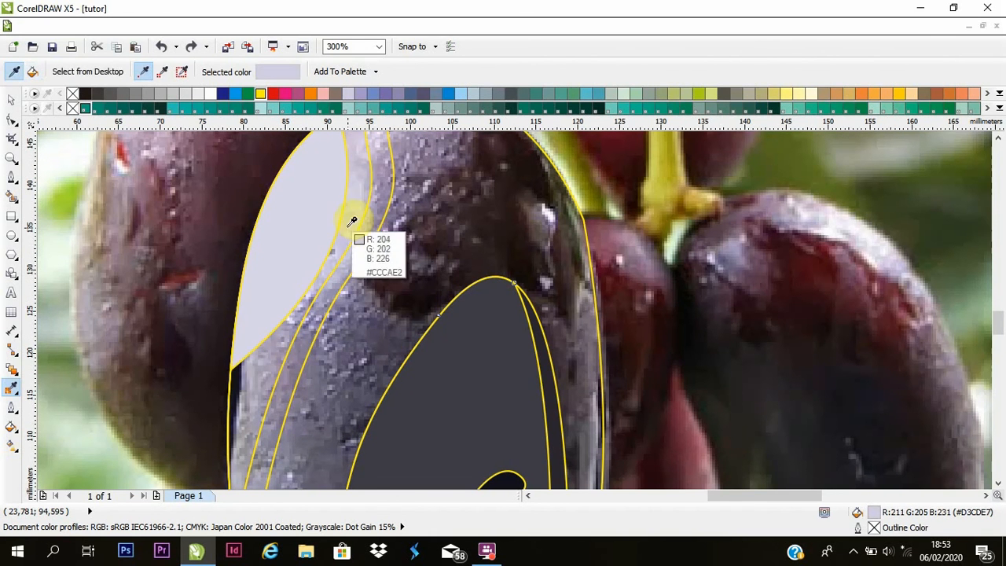
Fill the two bands beside the highlight with sampled light and medium lavender, and the grape body with #54455F
left_click(364, 170, "shift")
left_click(358, 175)
left_click(384, 188, "shift")
left_click(374, 194)
left_click(444, 213, "shift")
left_click(426, 219)
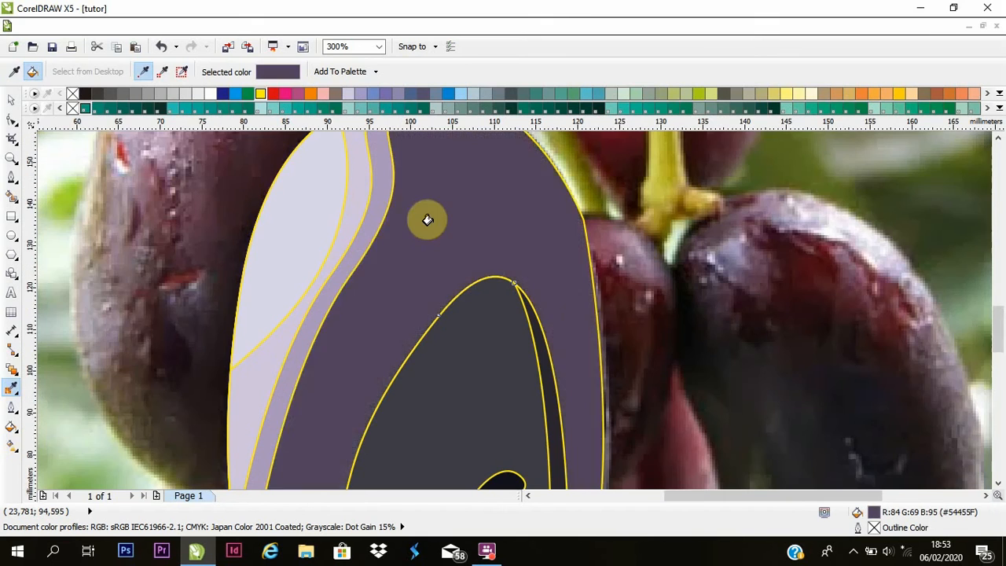
Draw a closed Pen tool shape about 27 mm tall covering the stem's left half, overlapping the grape's top
scroll(426, 219, "down", 1)
left_click(11, 100)
scroll(241, 252, "down", 1)
left_click(599, 182)
scroll(337, 167, "up", 2)
left_click(11, 177)
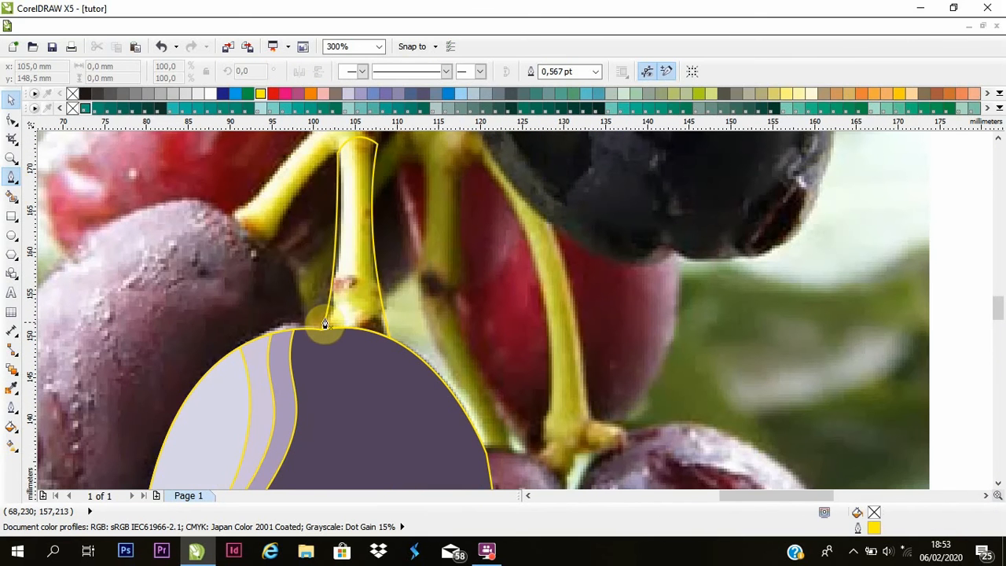
left_click_drag(356, 248, 366, 224)
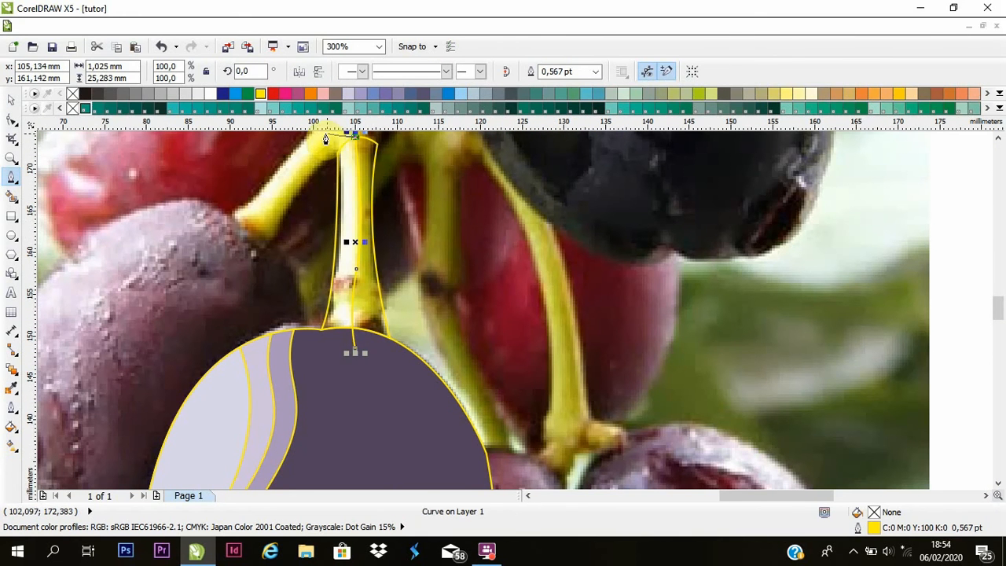
Intersect the drawn shape with the stem to make a separate left half, and delete the drawn shape
left_click(13, 97)
left_click(373, 150, "shift")
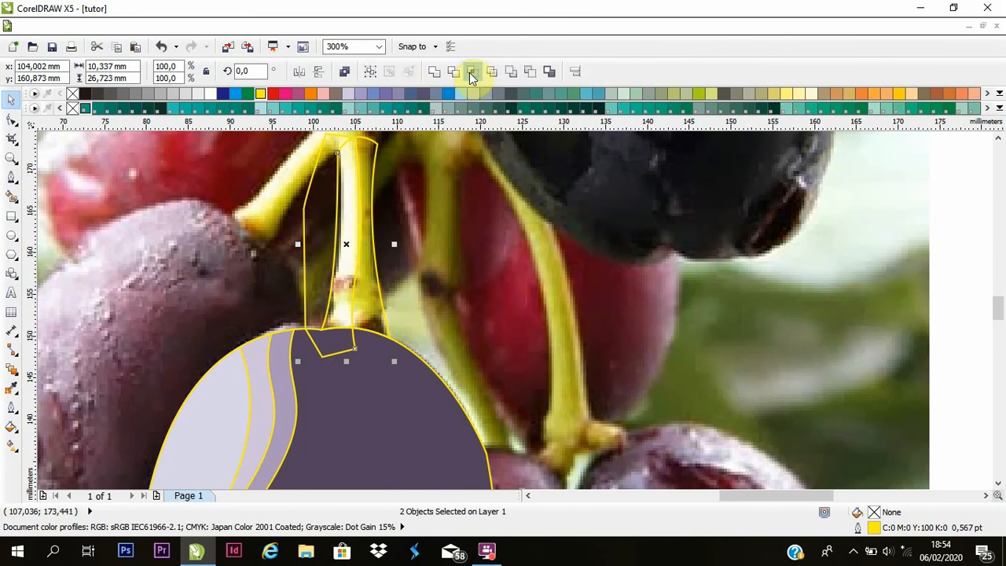
left_click(471, 71)
left_click(316, 166)
key("Delete")
scroll(302, 289, "down", 2)
scroll(364, 267, "down", 1)
left_click_drag(351, 254, 604, 231)
left_click(481, 260)
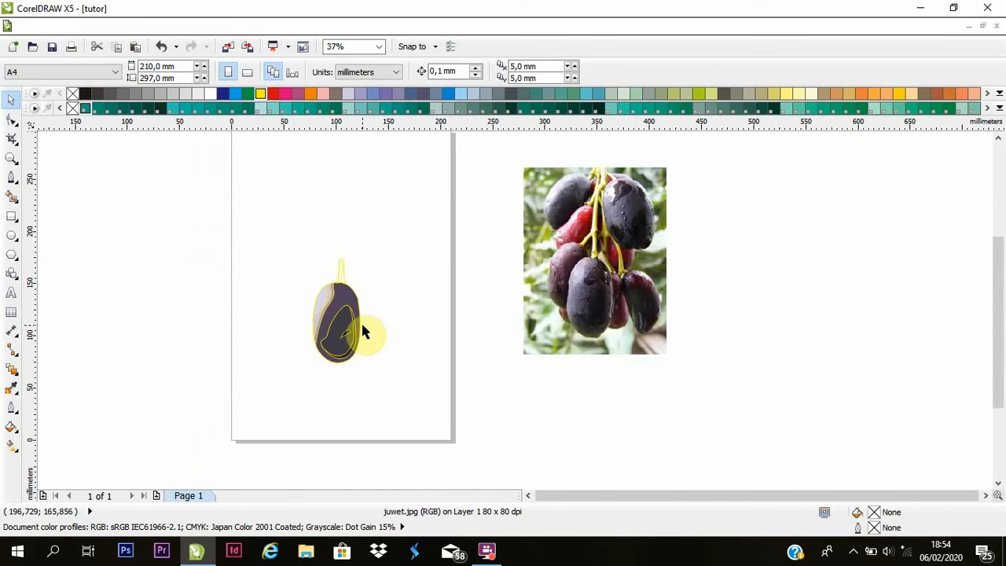
scroll(362, 322, "up", 1)
left_click(831, 183)
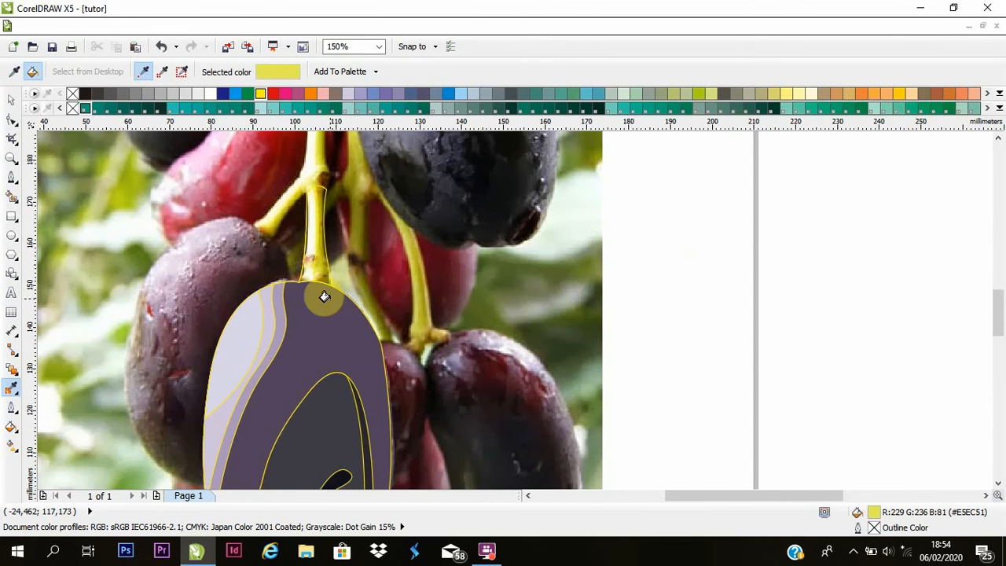
Fill the stem with the sampled yellow-green #CECD1C and its left half with a sampled cream colour
scroll(314, 265, "up", 2)
left_click(314, 264)
left_click(297, 274)
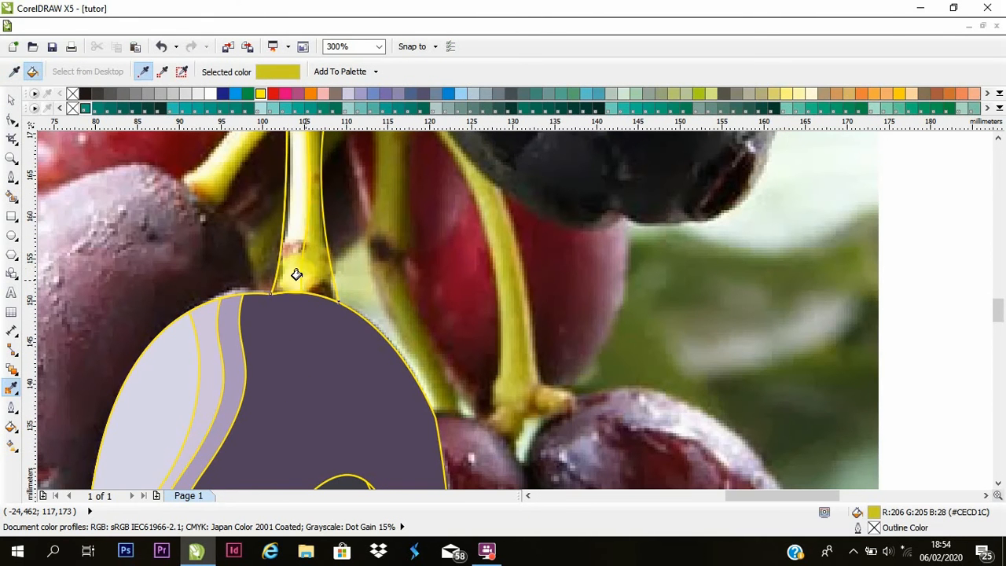
left_click(314, 263)
Move the fruit photo off the page to the right of the coloured grape
scroll(313, 263, "down", 2)
left_click(11, 100)
mouse_move(310, 186)
left_mouse_down()
mouse_move(691, 211)
mouse_move(796, 195)
left_mouse_up()
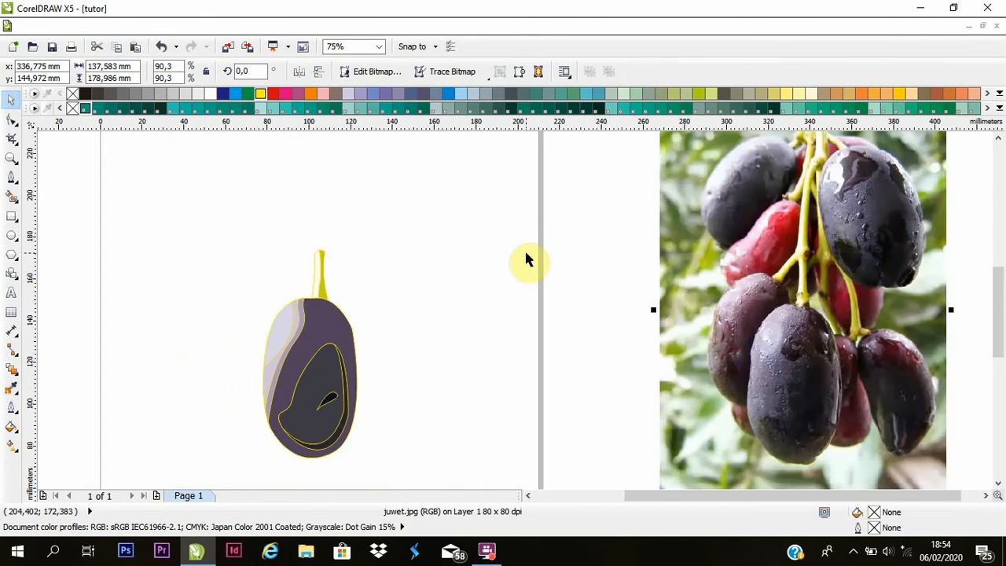
Remove the yellow outlines from all the grape and stem shapes
scroll(526, 258, "down", 1)
left_click_drag(475, 397, 208, 169)
left_click(110, 150)
scroll(466, 315, "up", 4)
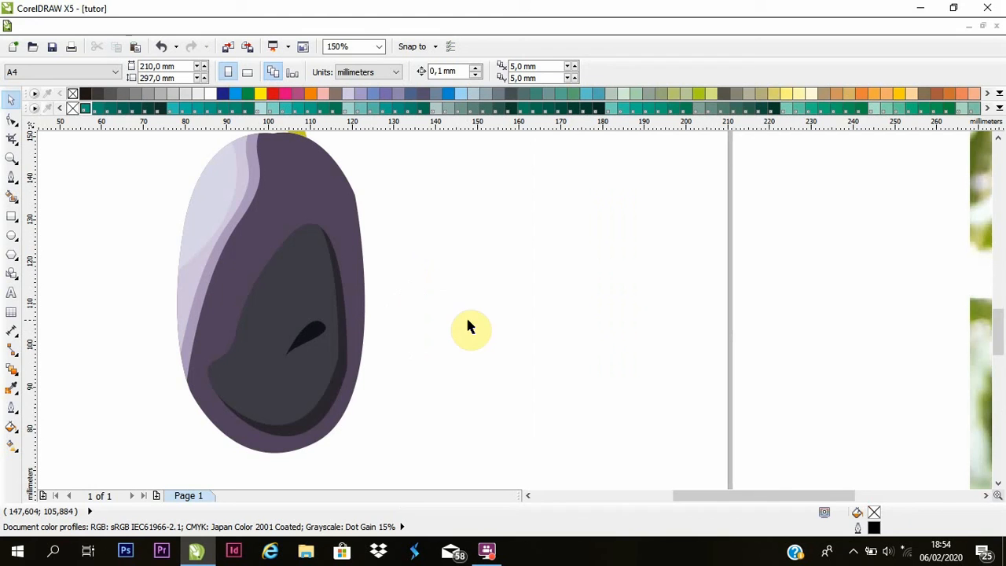
Apply linear transparencies to the large shadow shape and its dark crescent, fading out toward the grape's upper left
left_click(11, 369)
left_click(47, 464)
left_click(306, 336)
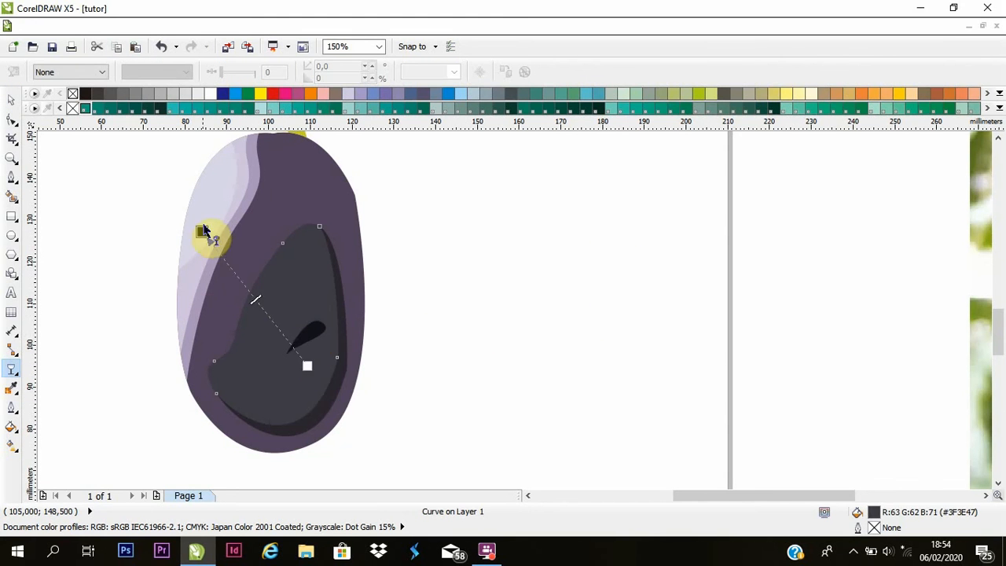
left_click_drag(204, 230, 201, 229)
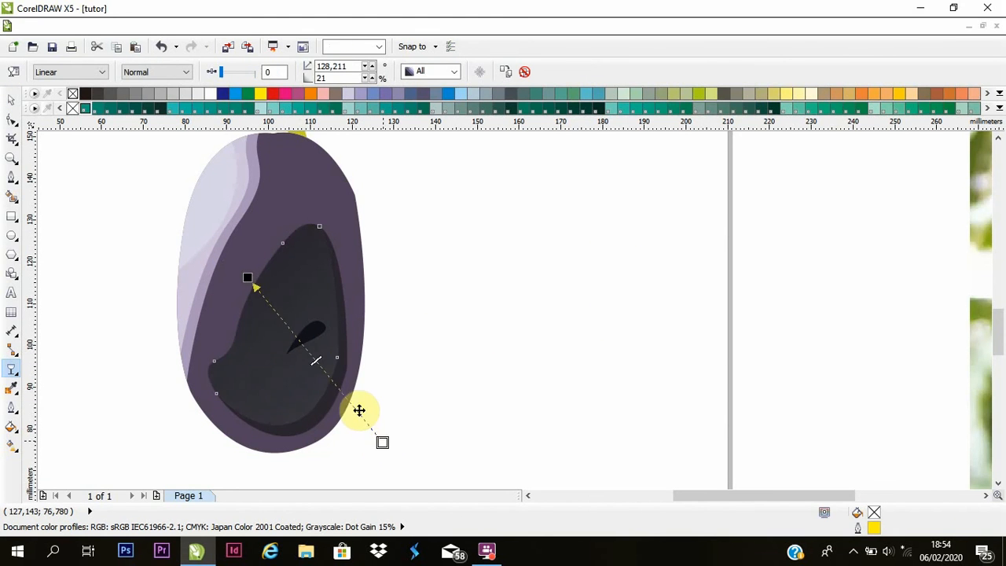
left_click_drag(340, 384, 202, 229)
left_click_drag(293, 333, 354, 413)
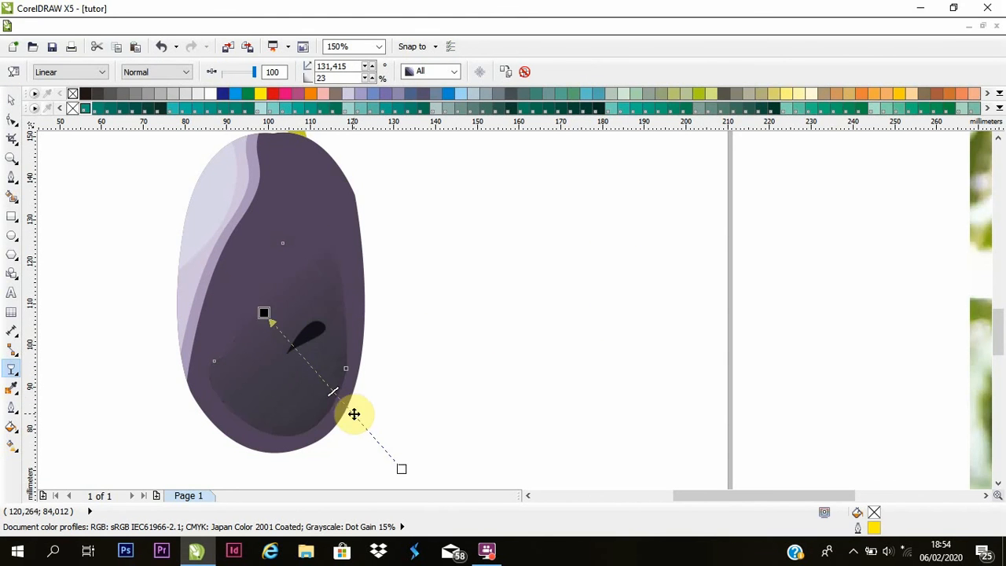
left_click(431, 361)
Apply linear transparencies to the highlight and the two lavender bands, fading out toward the grape's lower right
scroll(400, 373, "down", 2)
scroll(392, 365, "up", 4)
left_click_drag(325, 247, 456, 407)
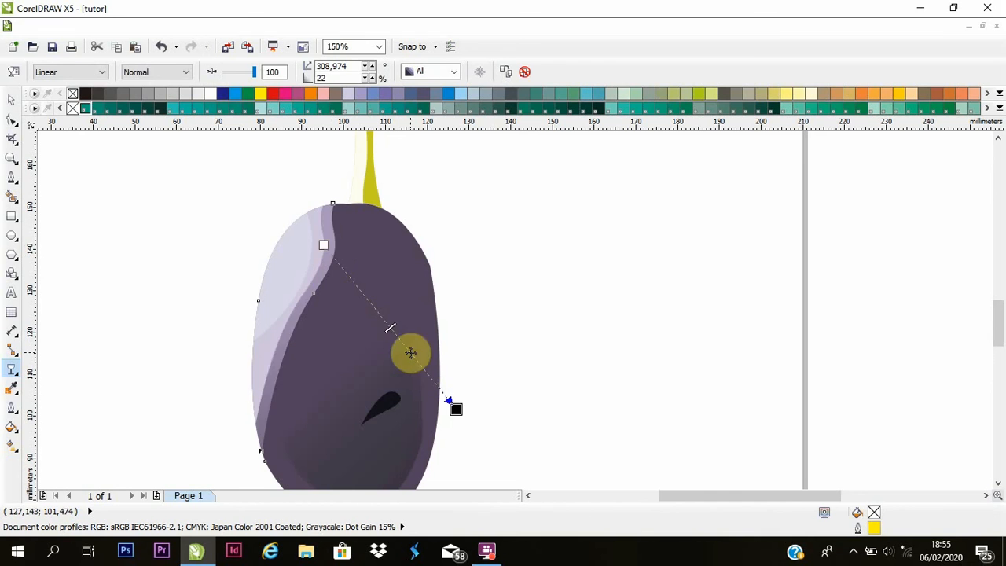
left_click_drag(312, 252, 446, 402)
left_click_drag(400, 350, 379, 377)
key("ctrl+z")
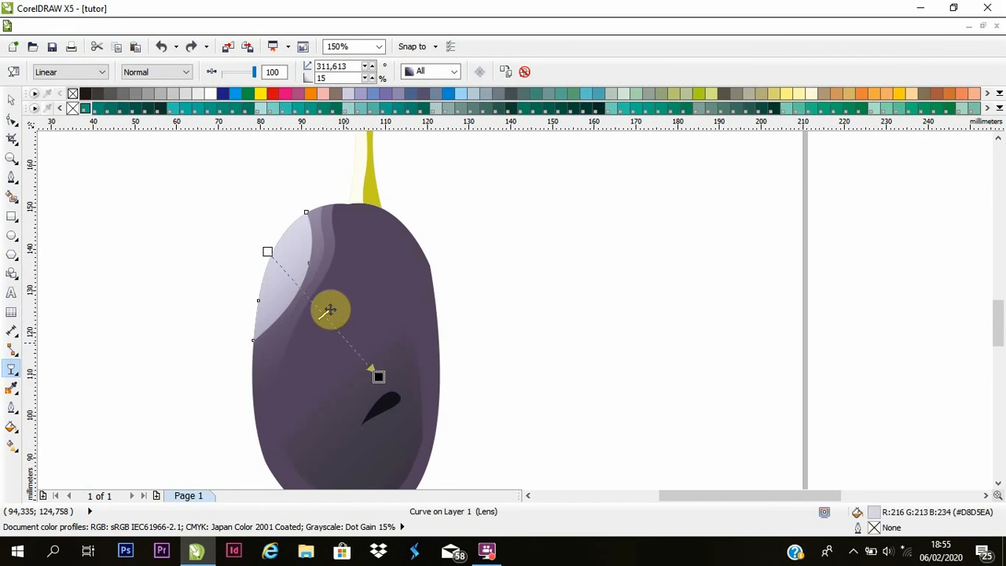
left_click_drag(284, 255, 295, 227)
left_click(472, 235)
scroll(461, 248, "down", 2)
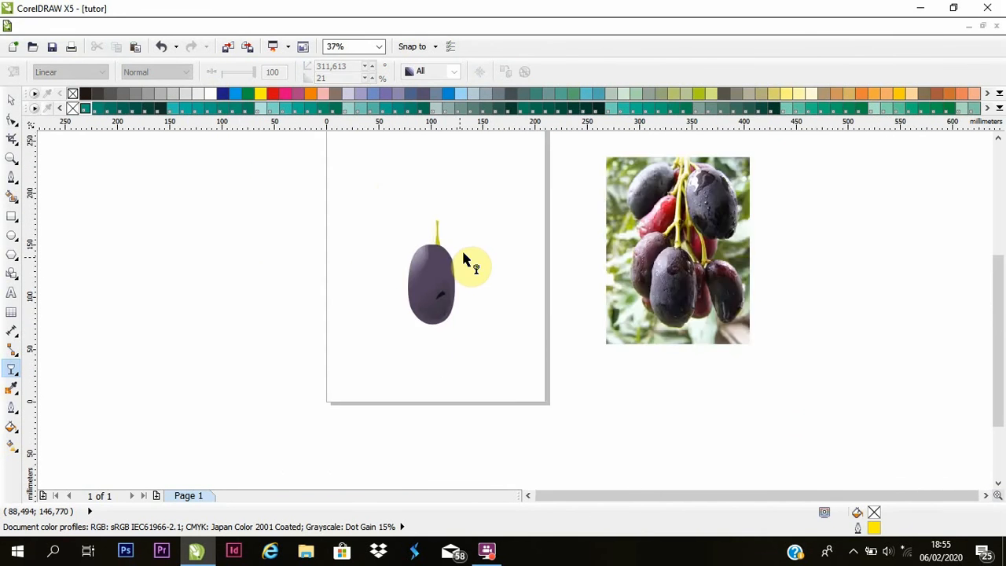
Apply a linear transparency to the small leaf-shaped dark patch, fading out toward the upper left at about 143°
scroll(436, 295, "up", 3)
left_click_drag(494, 254, 420, 195)
left_click_drag(473, 235, 501, 281)
left_click(633, 281)
scroll(632, 281, "down", 2)
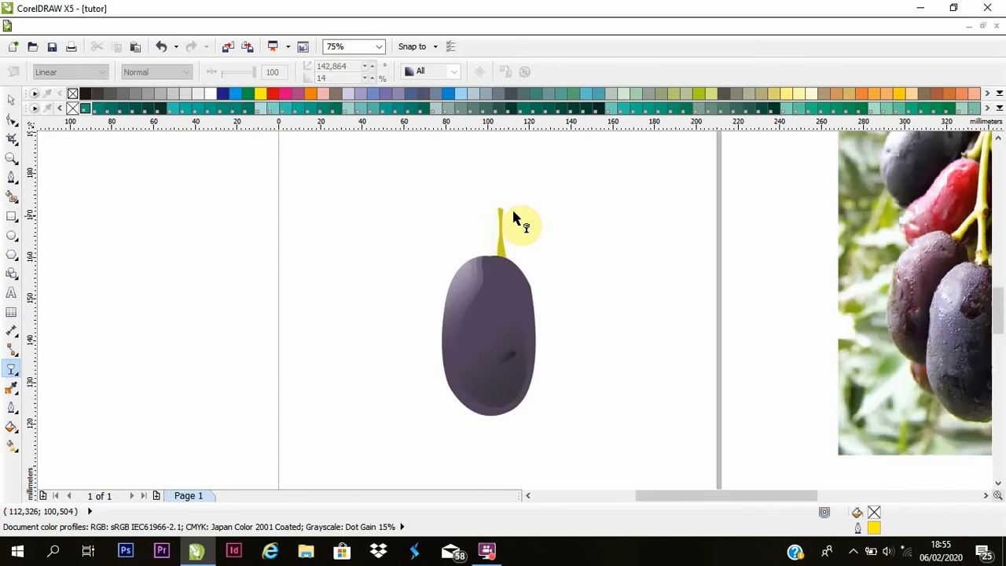
Apply a nearly horizontal linear transparency to the stem's cream left half, fading out toward the right
scroll(509, 216, "up", 2)
left_click(449, 272)
left_click_drag(438, 272, 535, 266)
mouse_move(506, 266)
left_mouse_down()
mouse_move(438, 278)
mouse_move(495, 279)
left_mouse_up()
left_click_drag(548, 269, 530, 265)
scroll(507, 261, "down", 1)
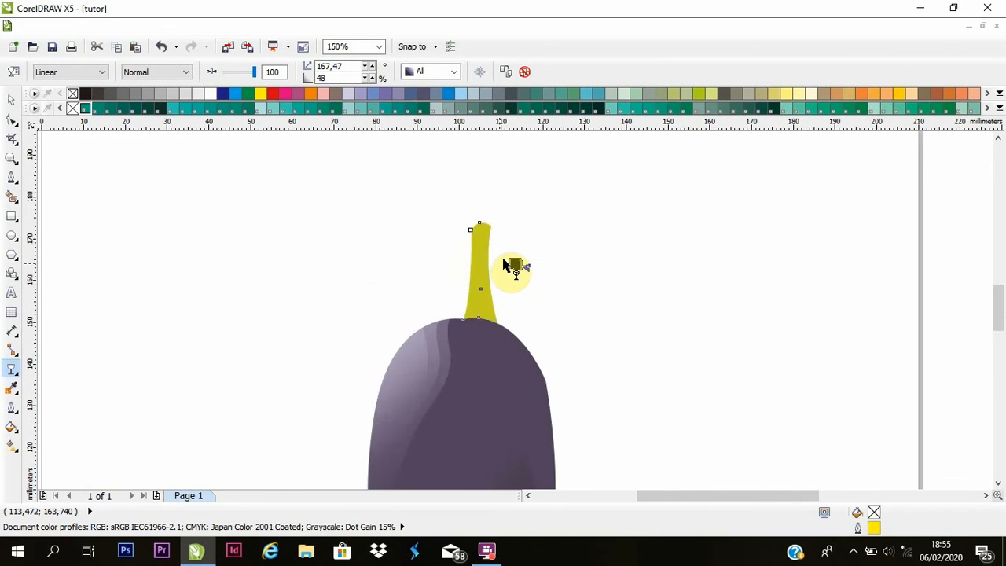
key("ctrl+z")
left_click(540, 266)
Place a copy of the whole grape with its stem to the right of the original, centred at about X 151, Y 115 mm
scroll(453, 245, "down", 2)
scroll(522, 297, "up", 2)
scroll(526, 296, "down", 1)
scroll(458, 274, "up", 1)
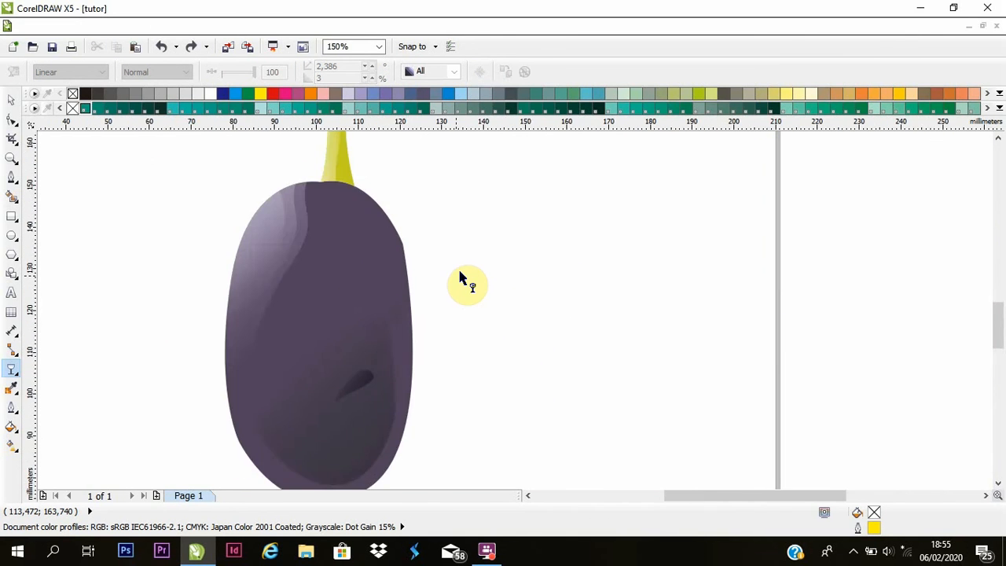
scroll(460, 275, "down", 2)
scroll(460, 275, "up", 1)
key("space")
left_click_drag(311, 153, 519, 425)
left_click_drag(417, 336, 523, 354)
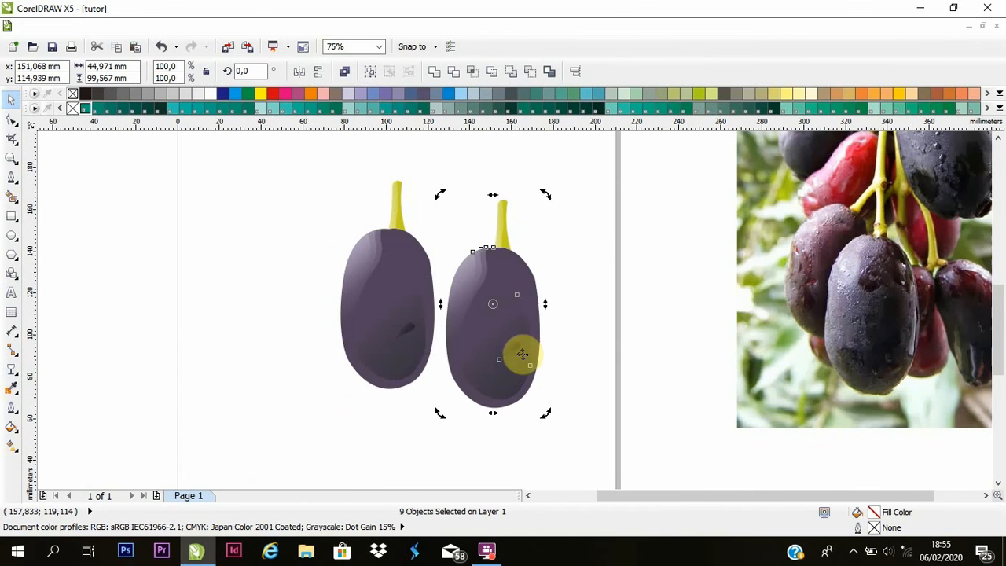